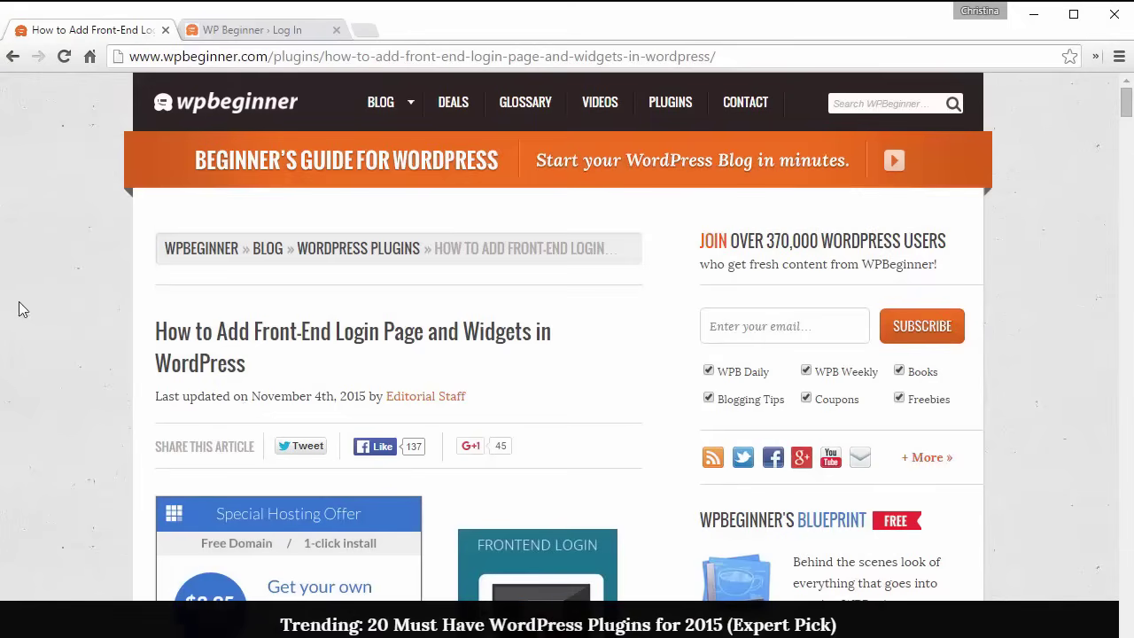
Log in on the WP Beginner login page with the subscriber account's username and password.
left_click(230, 36)
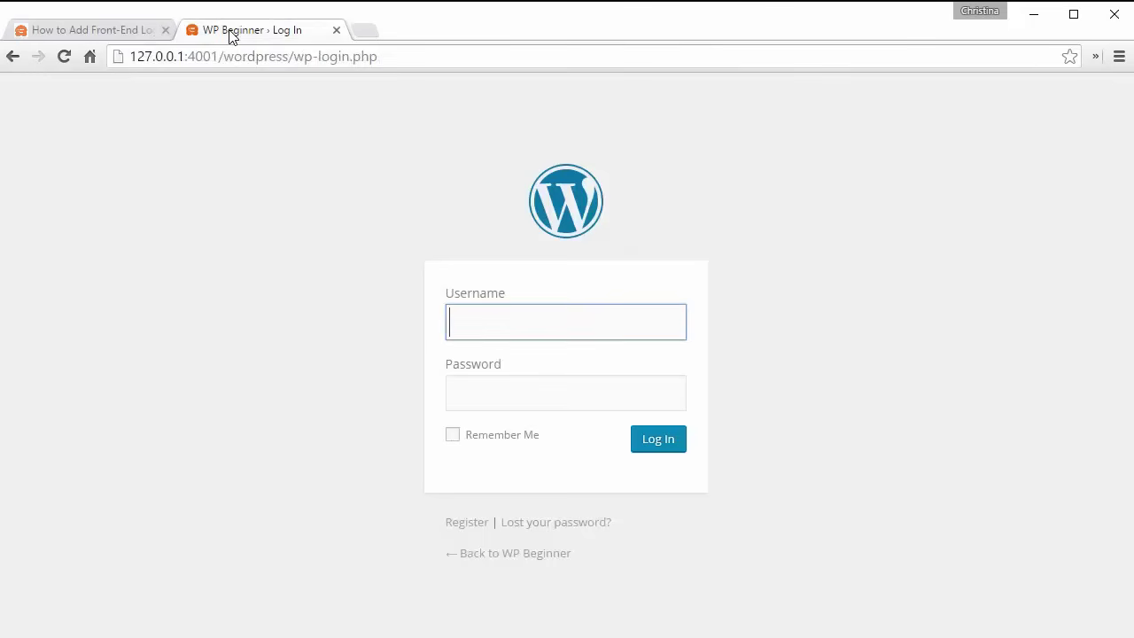
type("wpbeg")
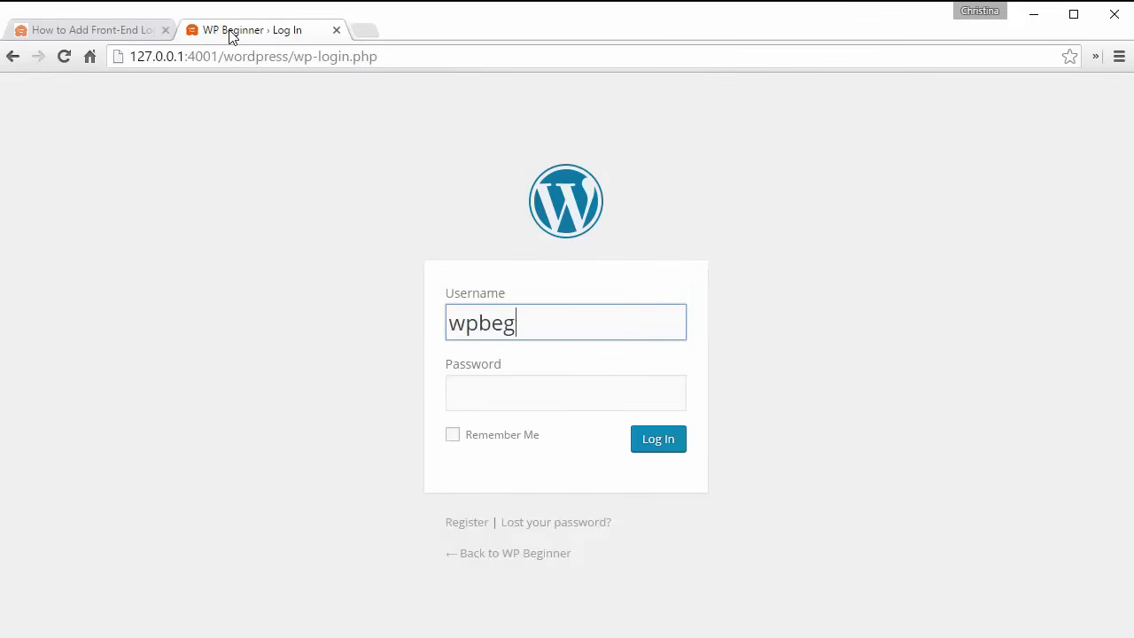
type("inner1")
key("Tab")
type("********")
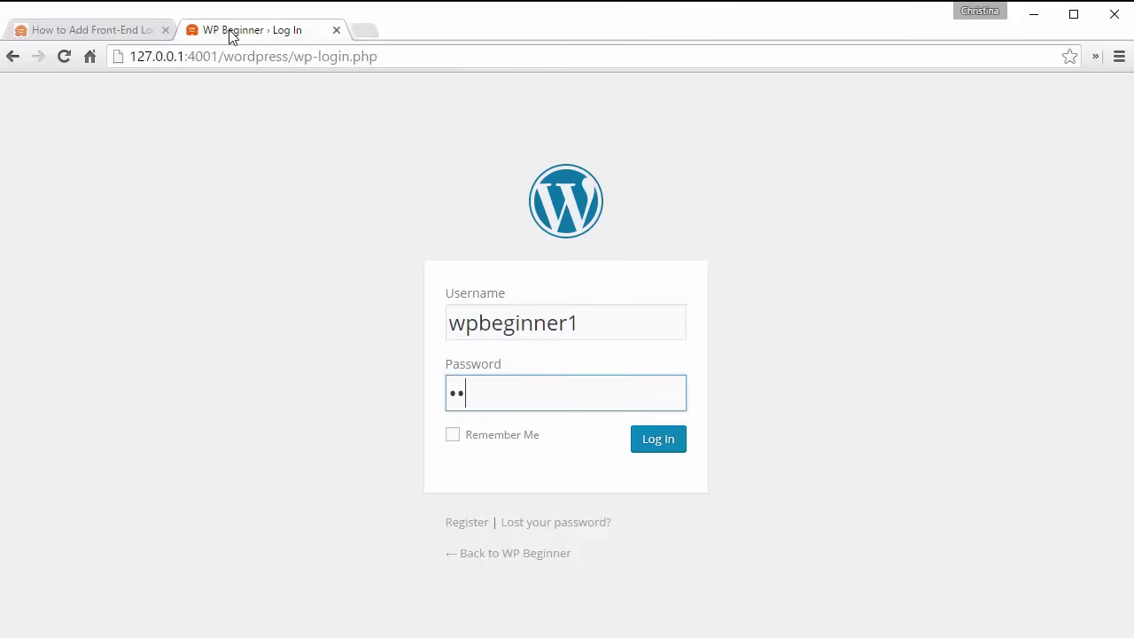
key("Return")
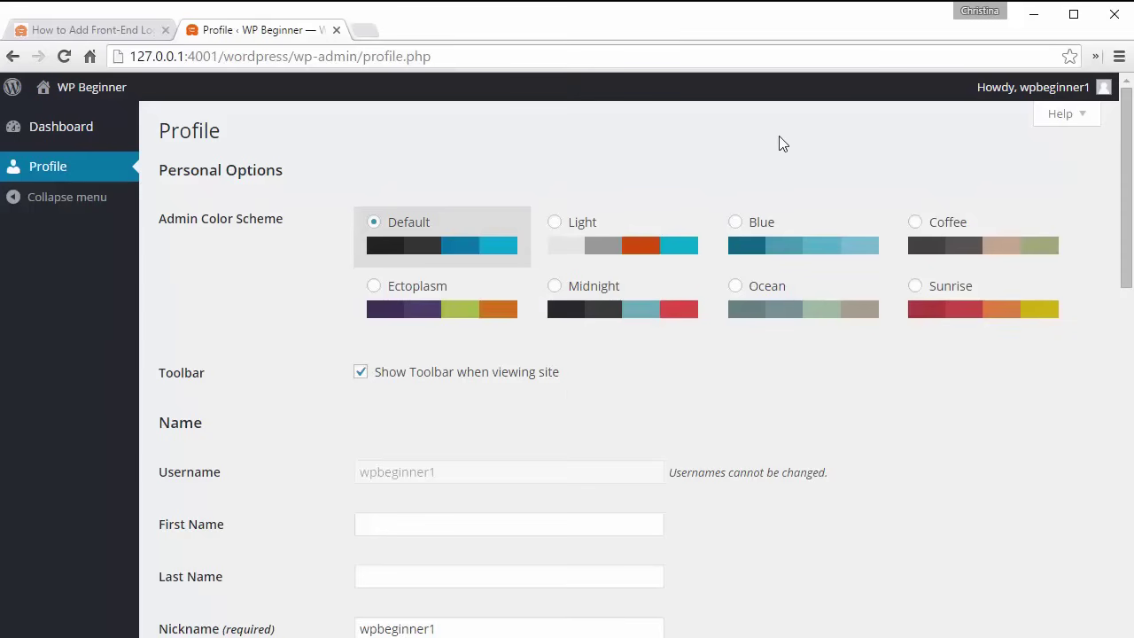
Log out via the Howdy menu and sign back in with the administrator credentials.
mouse_move(1010, 103)
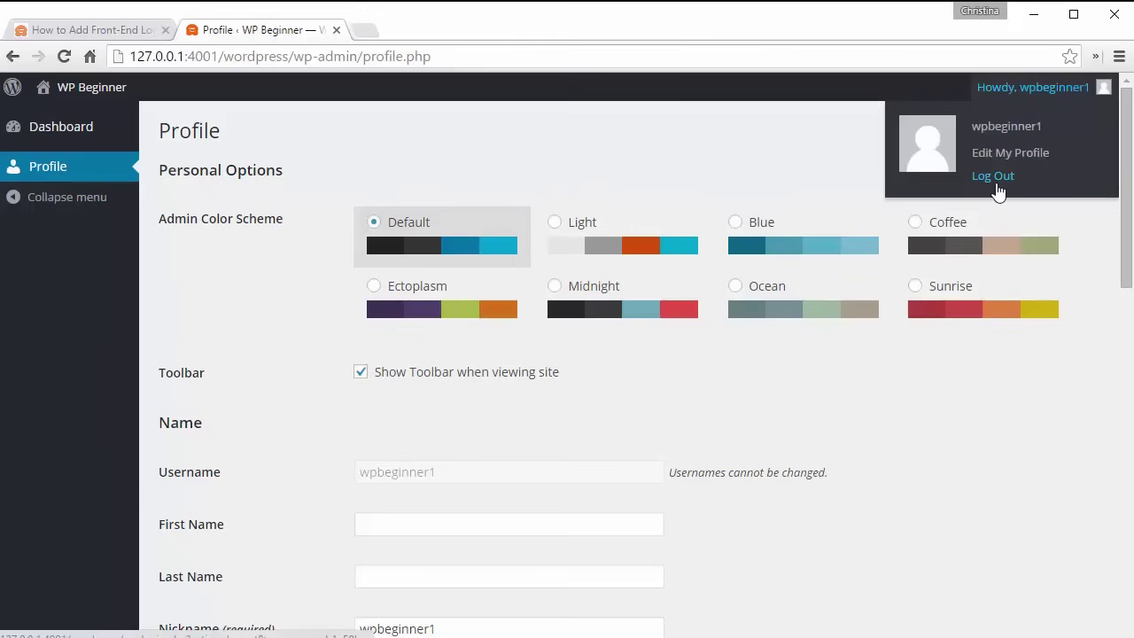
left_click(997, 190)
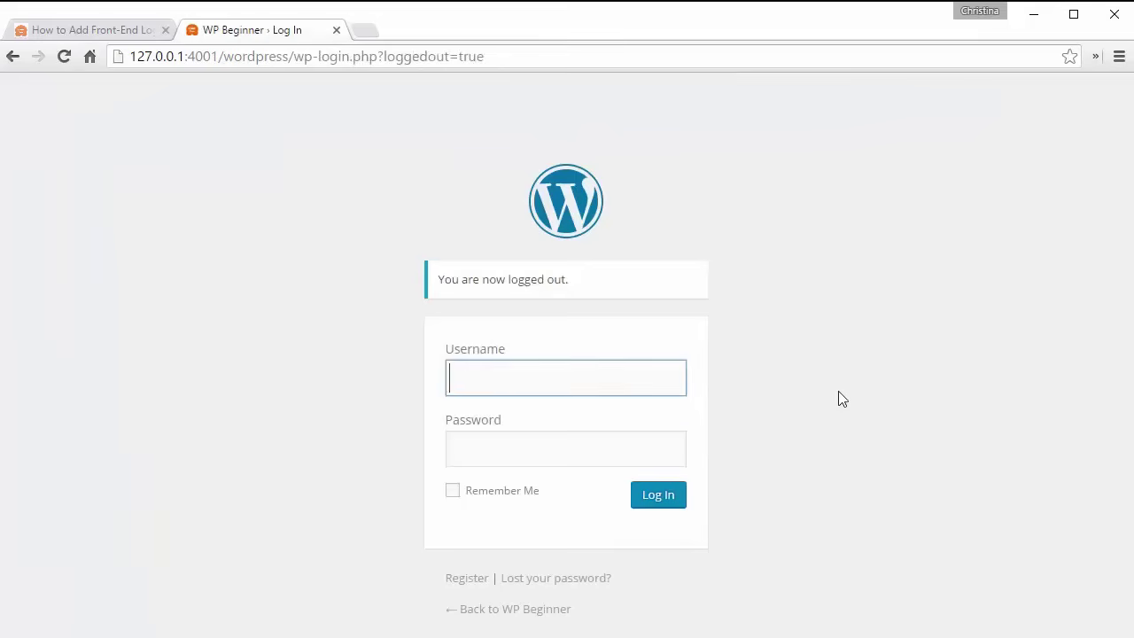
type("wpbeginner")
key("Tab")
type("••••••••")
key("Return")
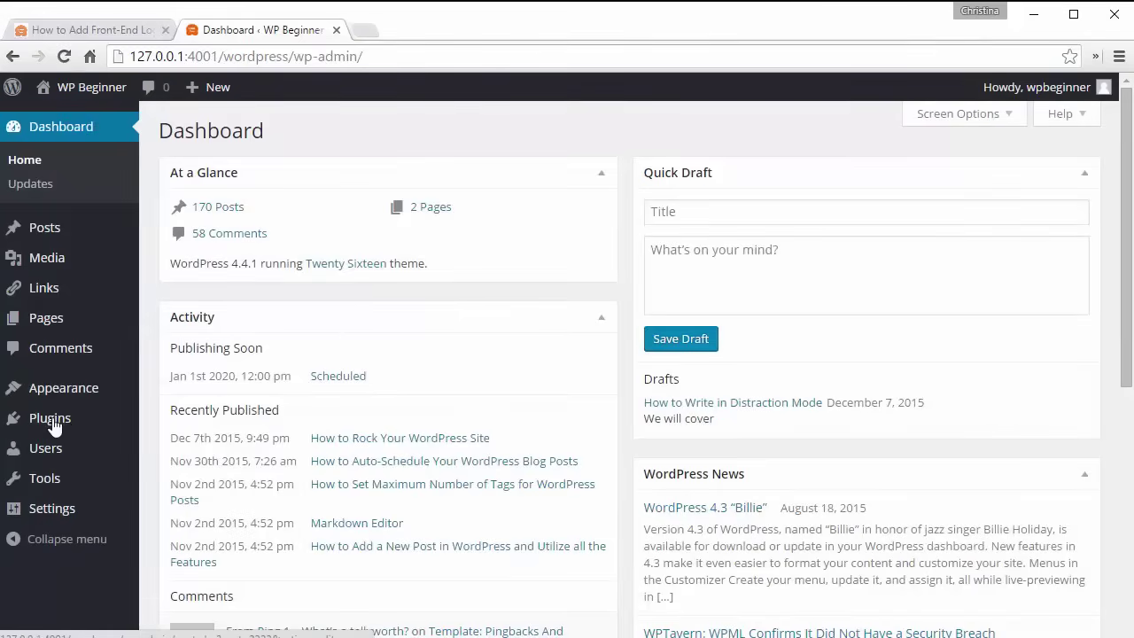
Search Plugins > Add New for Theme My Login.
mouse_move(50, 423)
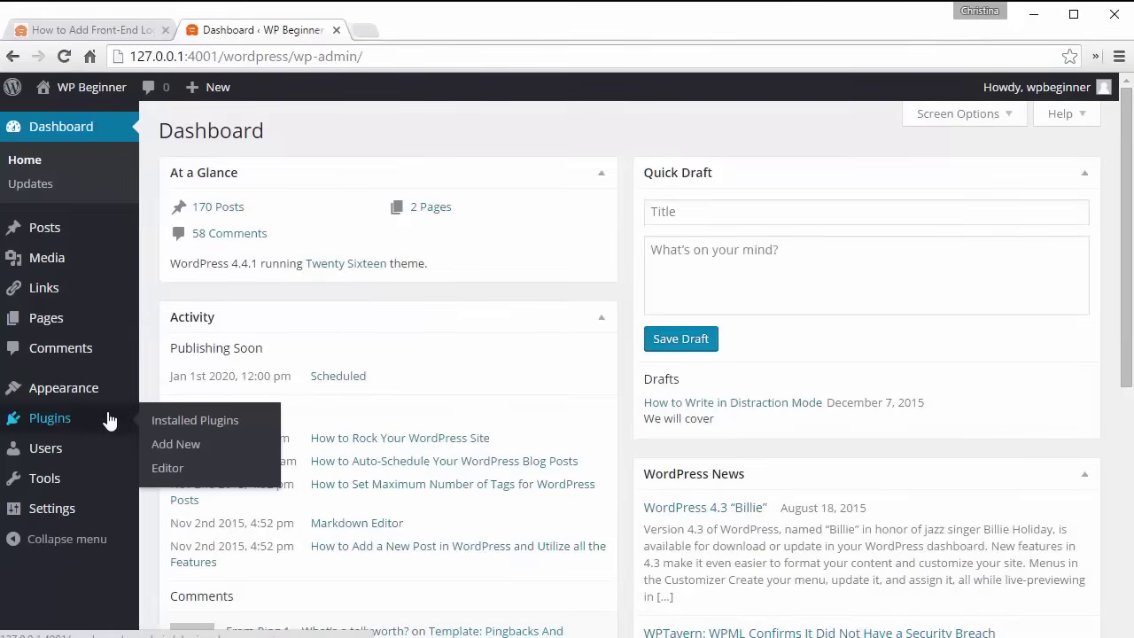
left_click(175, 443)
left_click(876, 187)
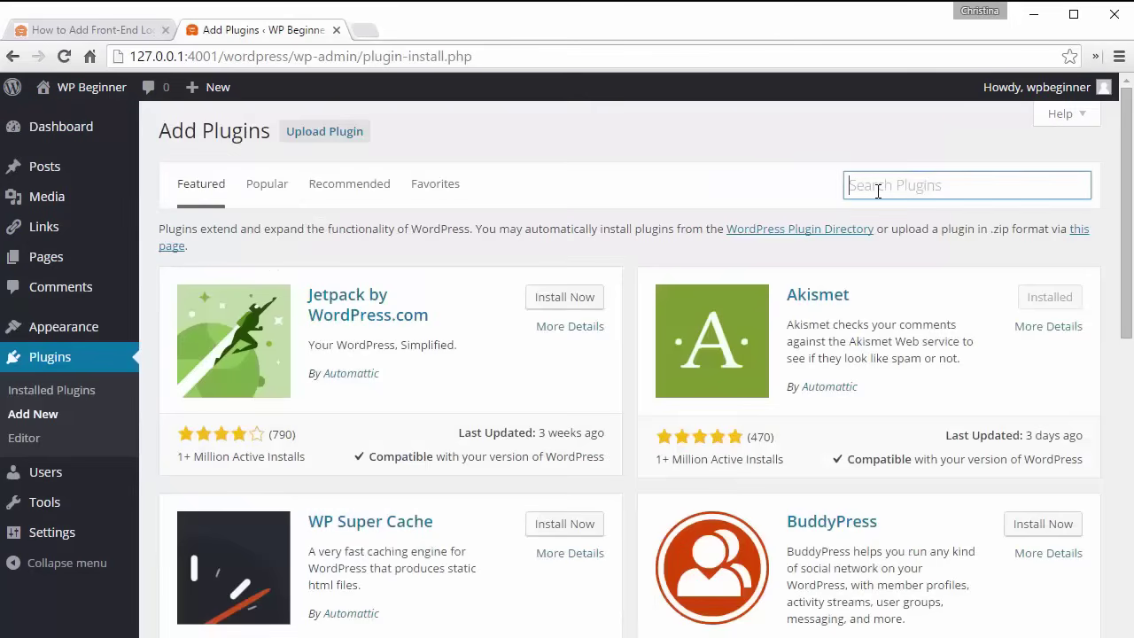
type("Theme My Login")
key("Return")
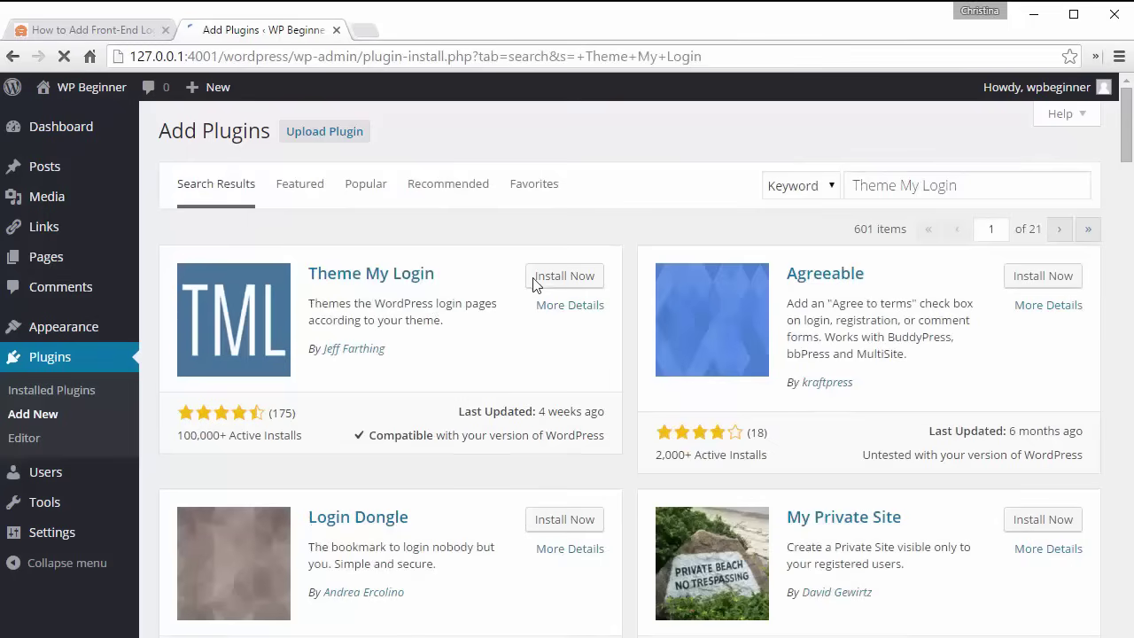
Install and activate Theme My Login, then bring up its TML settings page.
left_click(560, 276)
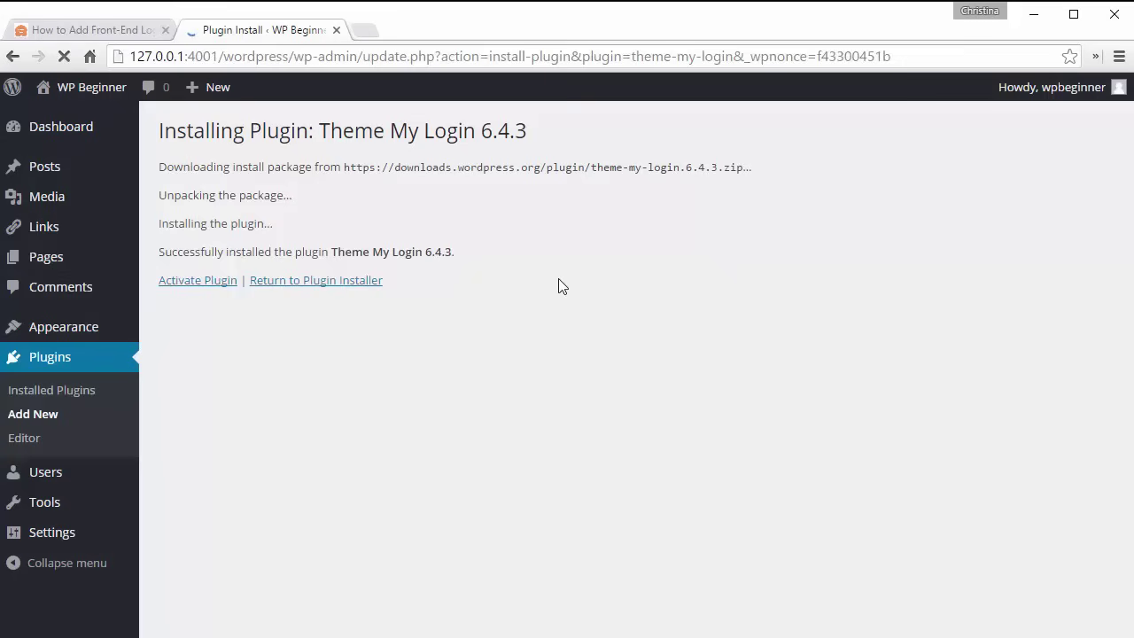
left_click(189, 282)
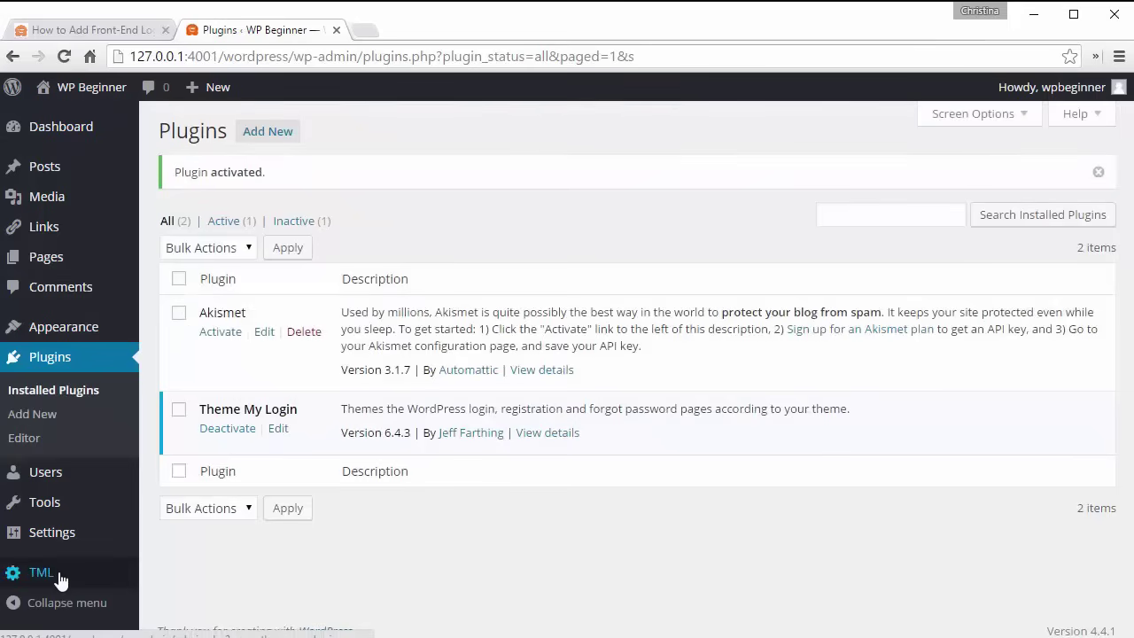
left_click(54, 577)
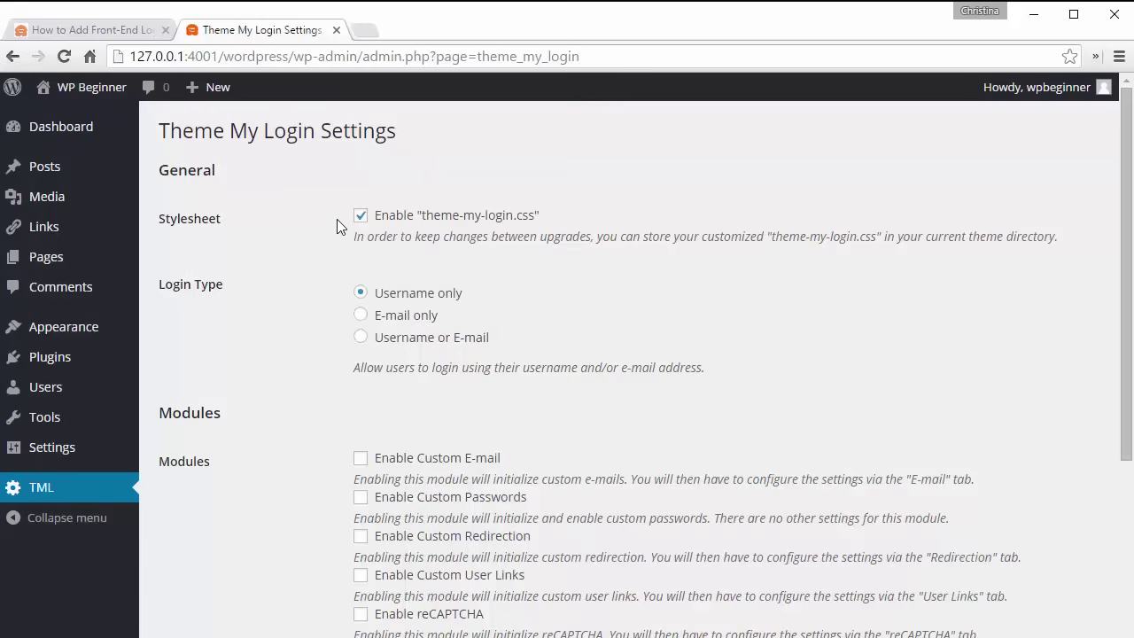
Scroll through the Theme My Login settings to review login type and available modules.
scroll(314, 244, "down", 3)
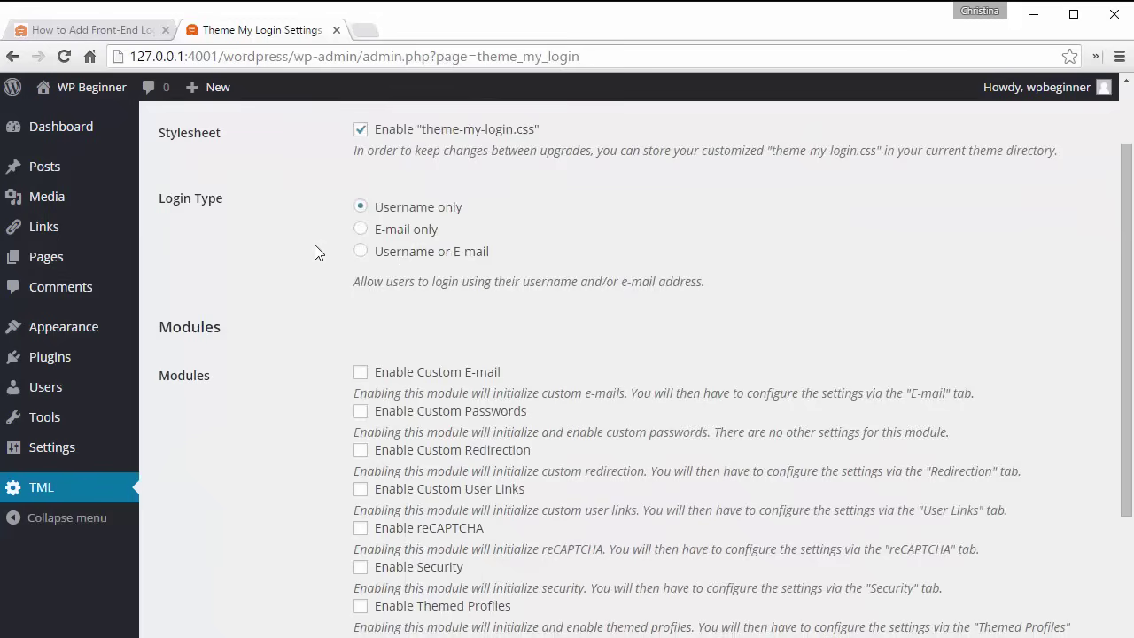
scroll(314, 246, "up", 2)
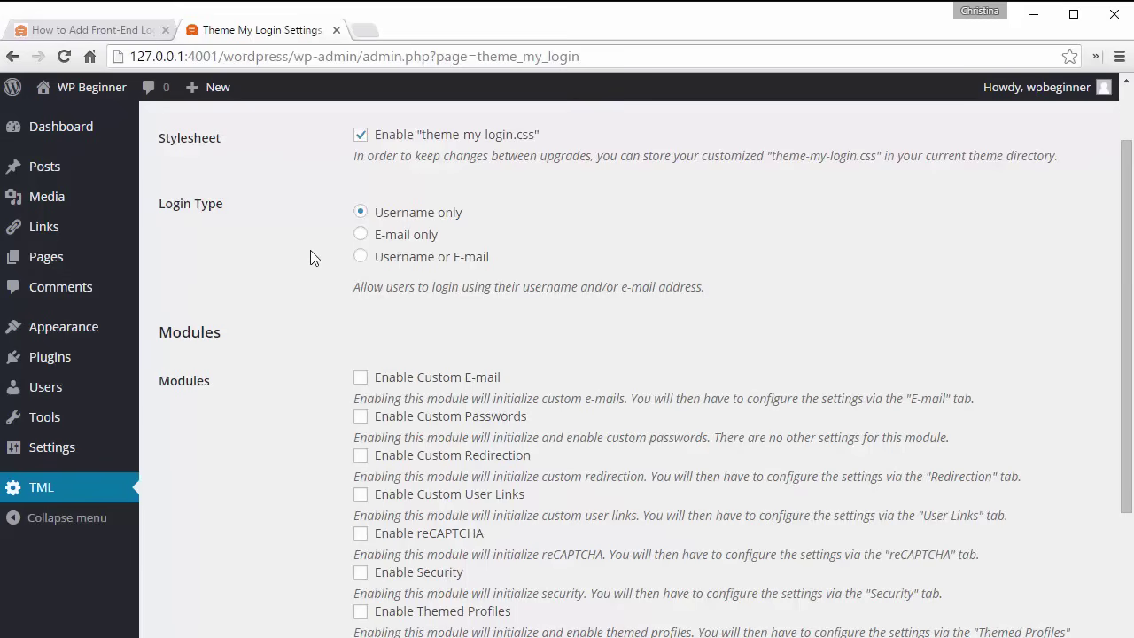
scroll(310, 261, "down", 3)
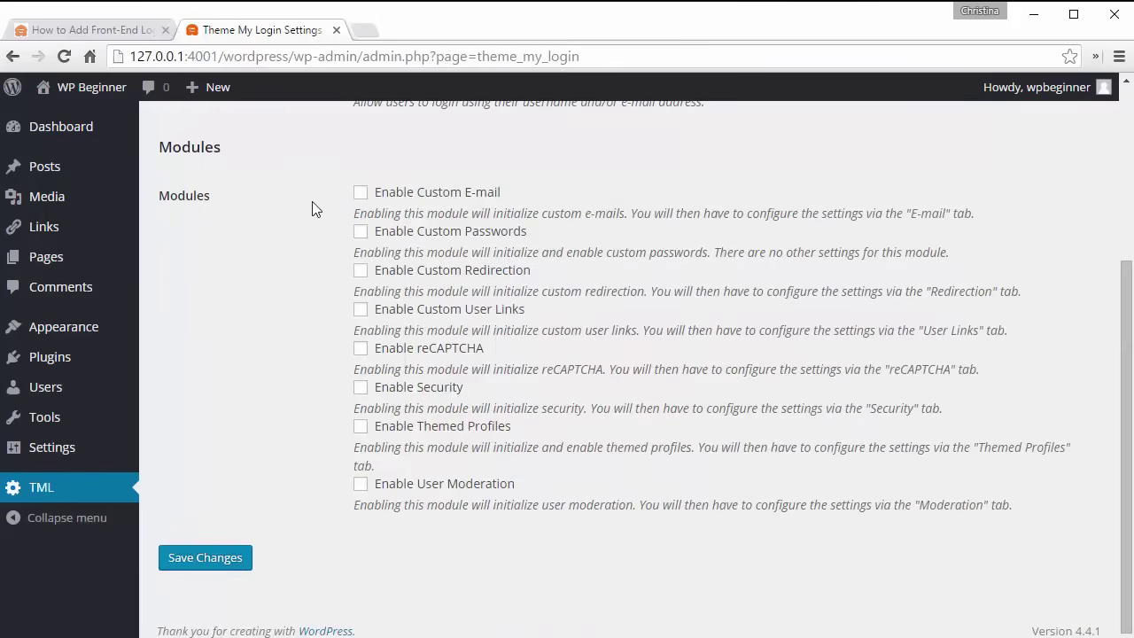
Enable Custom E-mail, Passwords, Redirection, User Links, reCAPTCHA, Security, Themed Profiles, User Moderation; save.
left_click(360, 192)
left_click(361, 231)
left_click(360, 271)
left_click(361, 309)
left_click(360, 350)
left_click(361, 388)
left_click(360, 429)
left_click(360, 483)
left_click(215, 561)
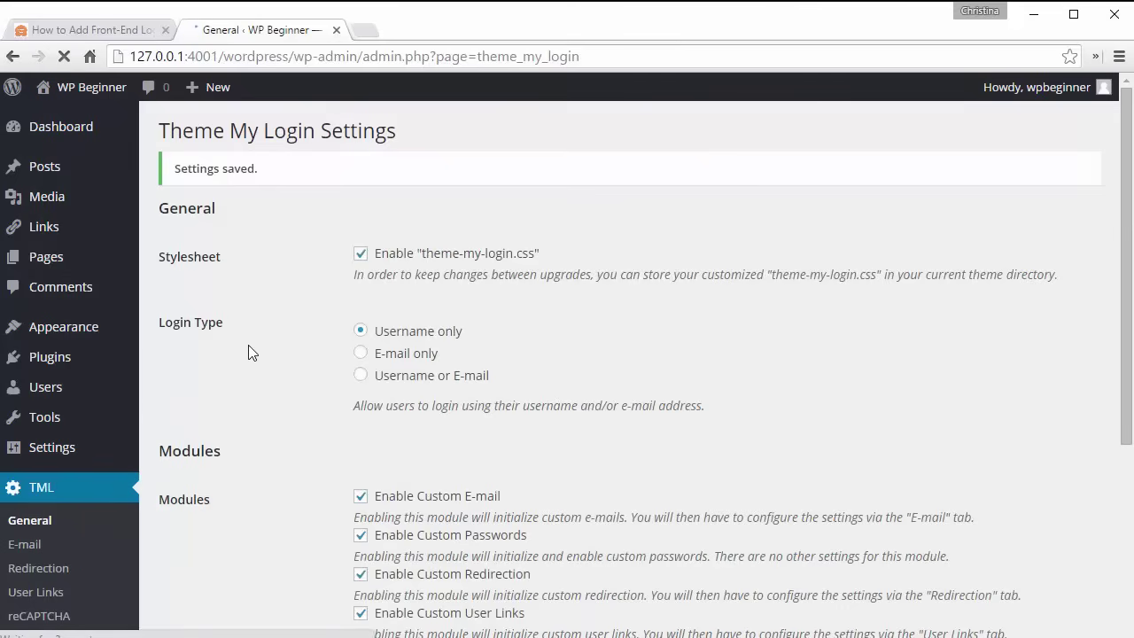
Review the TML E-mail settings, then bring up the Custom Redirection settings page.
scroll(243, 183, "down", 4)
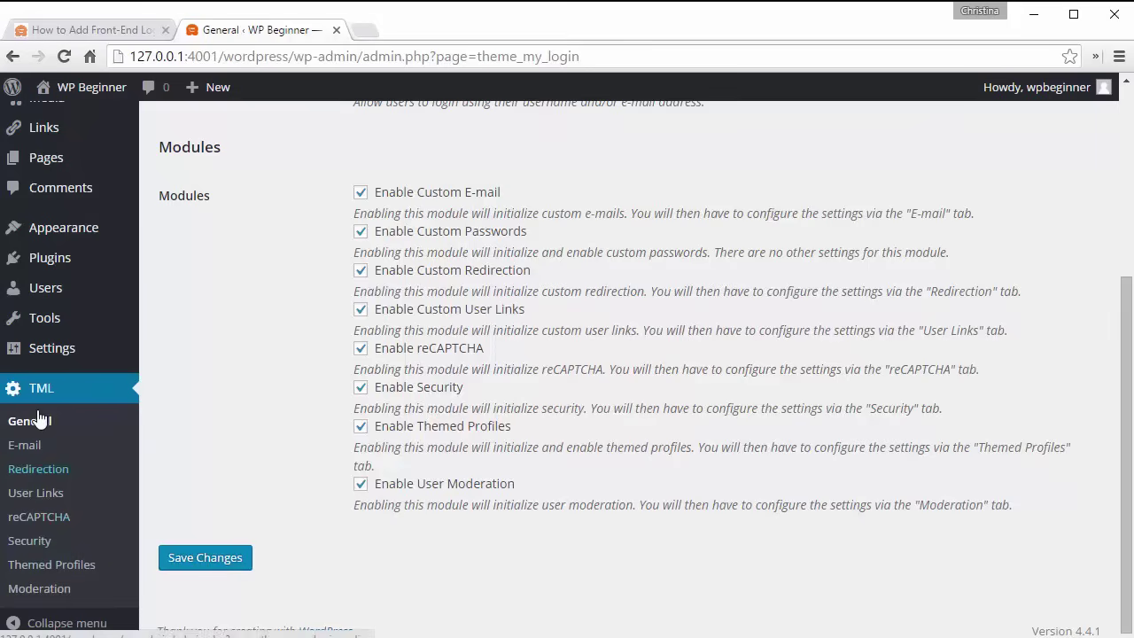
left_click(27, 446)
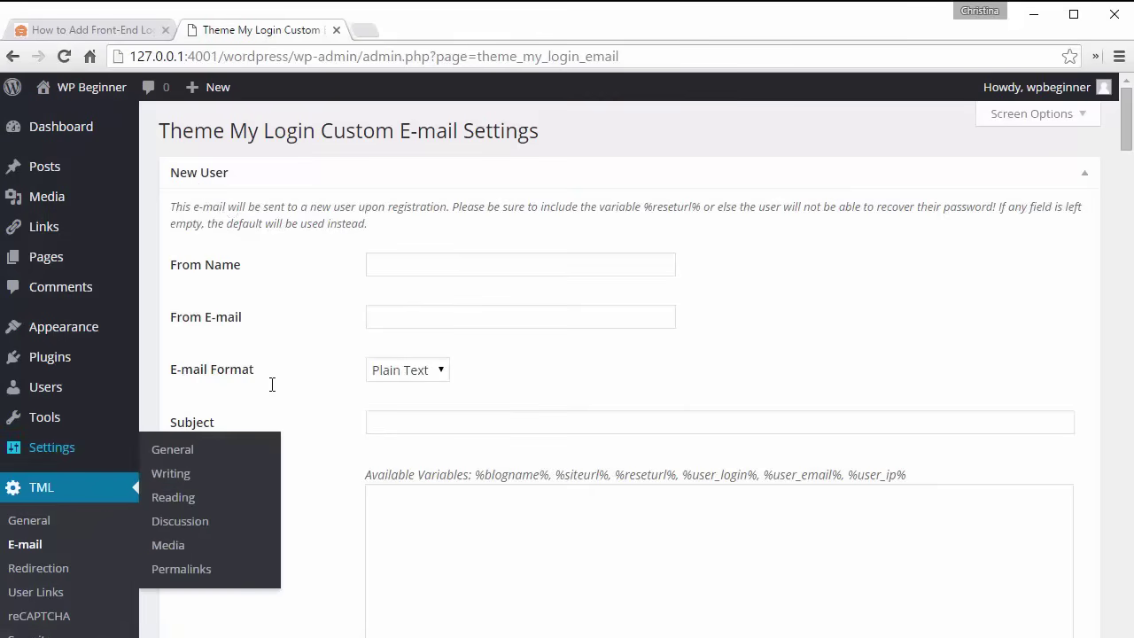
scroll(271, 384, "down", 3)
scroll(332, 430, "down", 5)
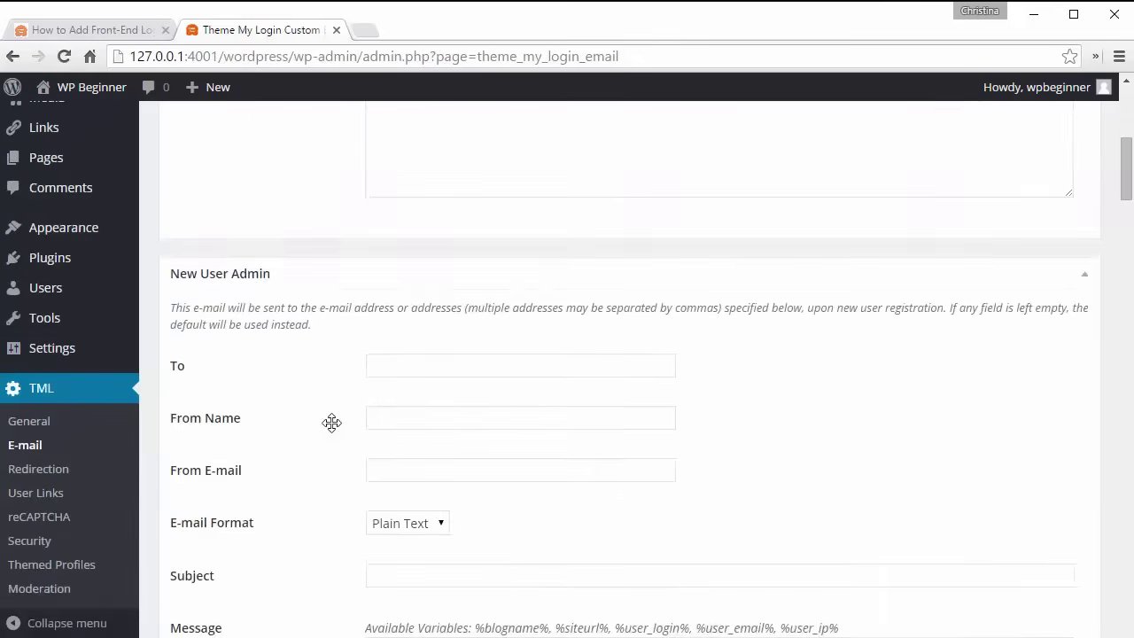
left_click(38, 468)
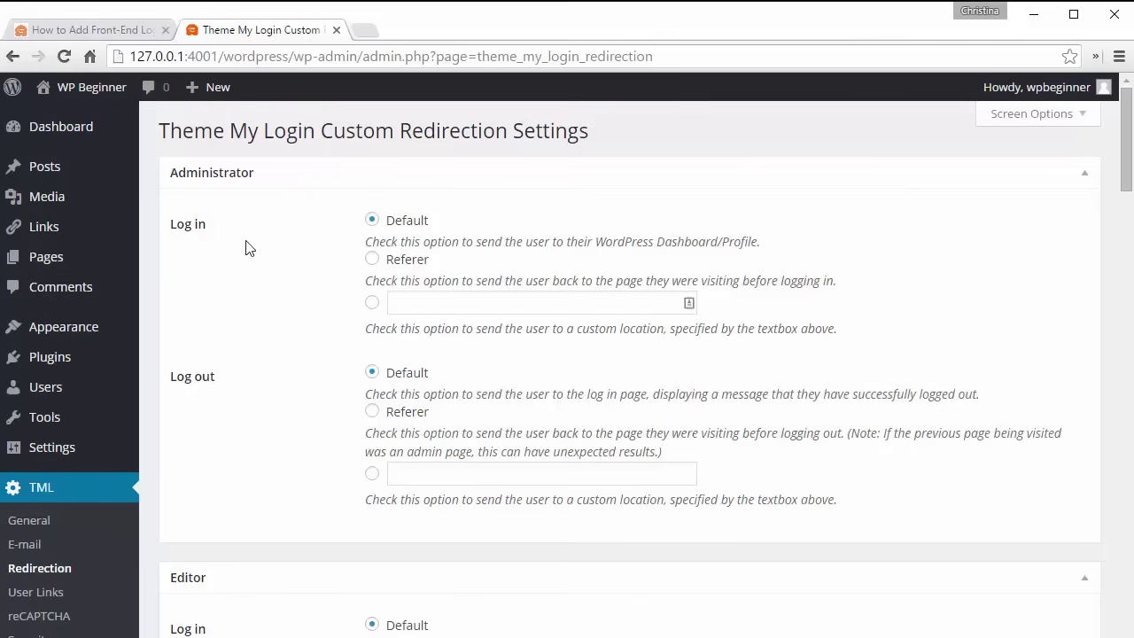
Switch Administrator log-in redirection from Referer to custom location, leaving the address empty.
left_click(371, 259)
left_click(372, 304)
left_click(403, 309)
left_click(403, 306)
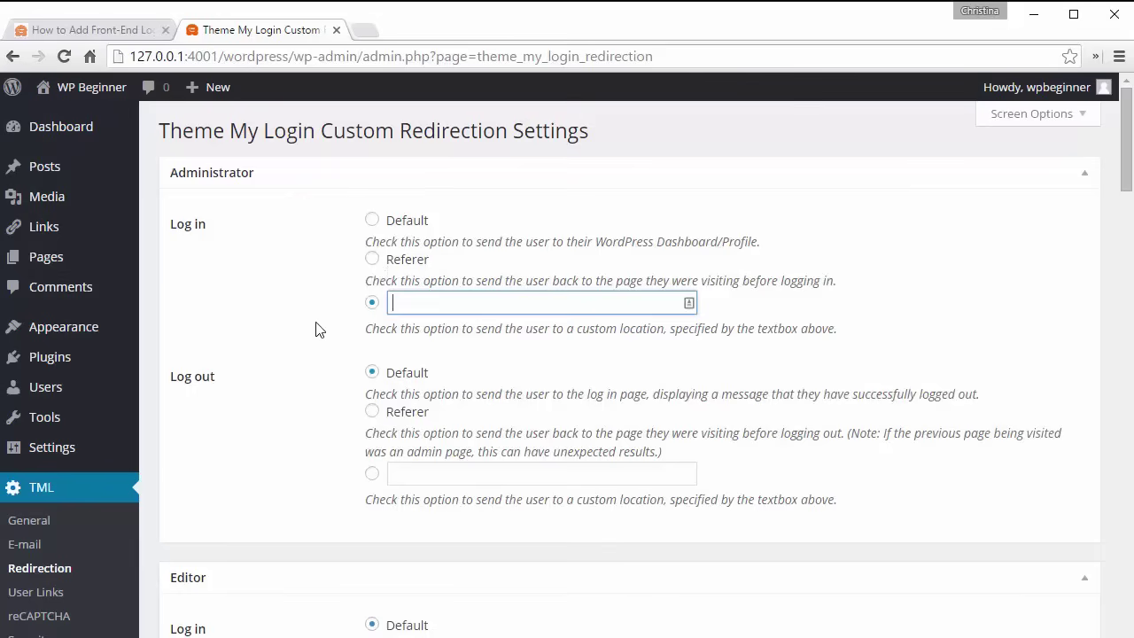
scroll(319, 330, "down", 3)
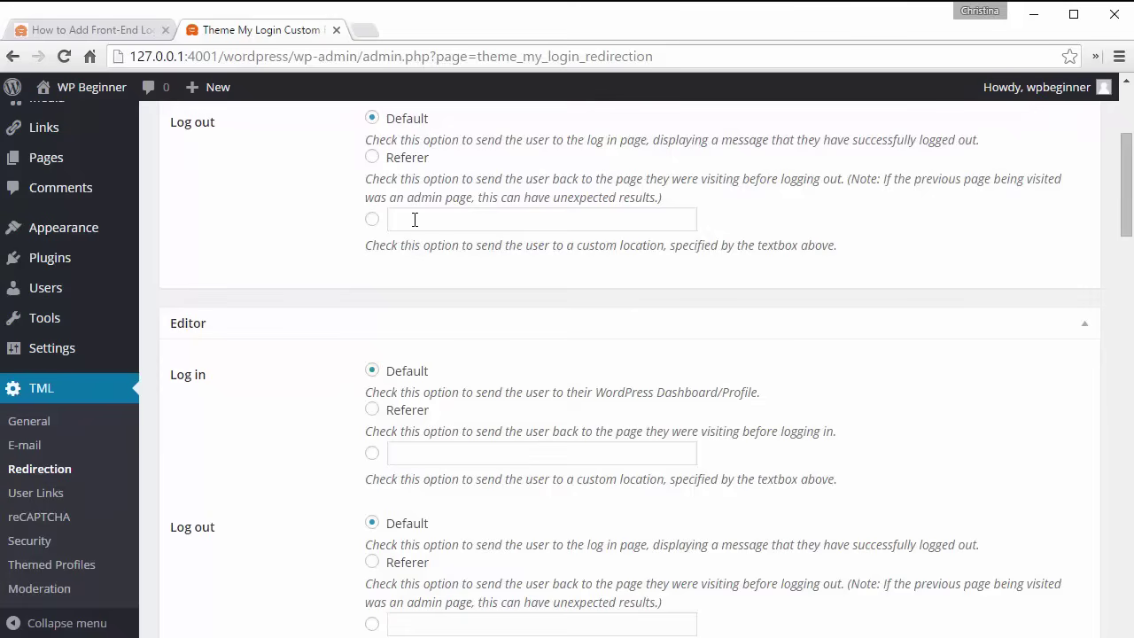
scroll(325, 251, "up", 3)
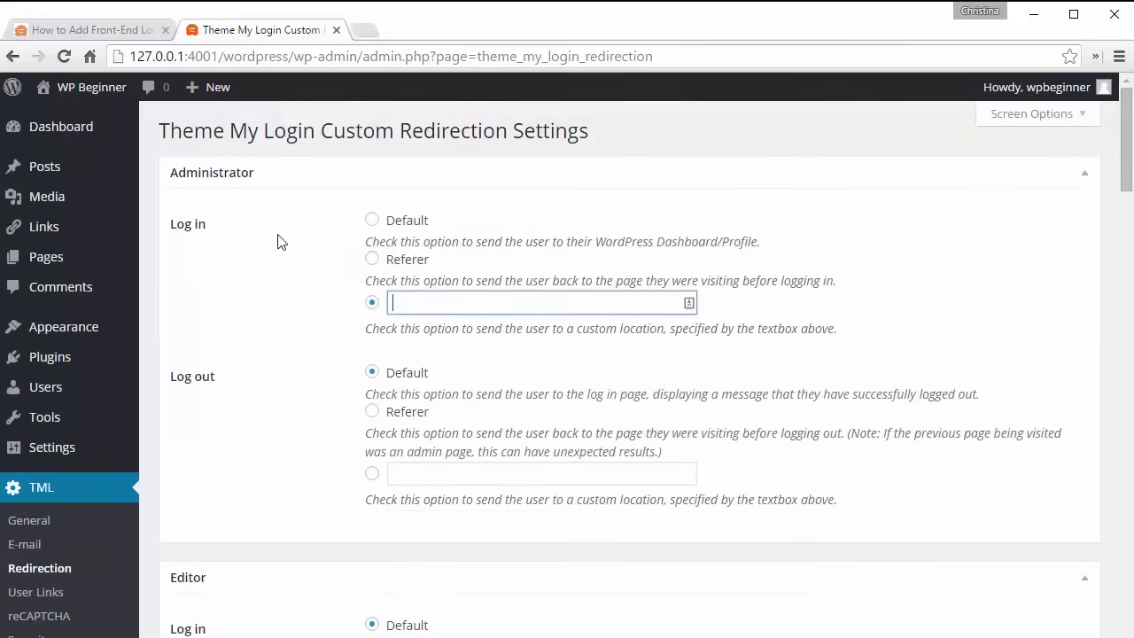
scroll(296, 289, "down", 3)
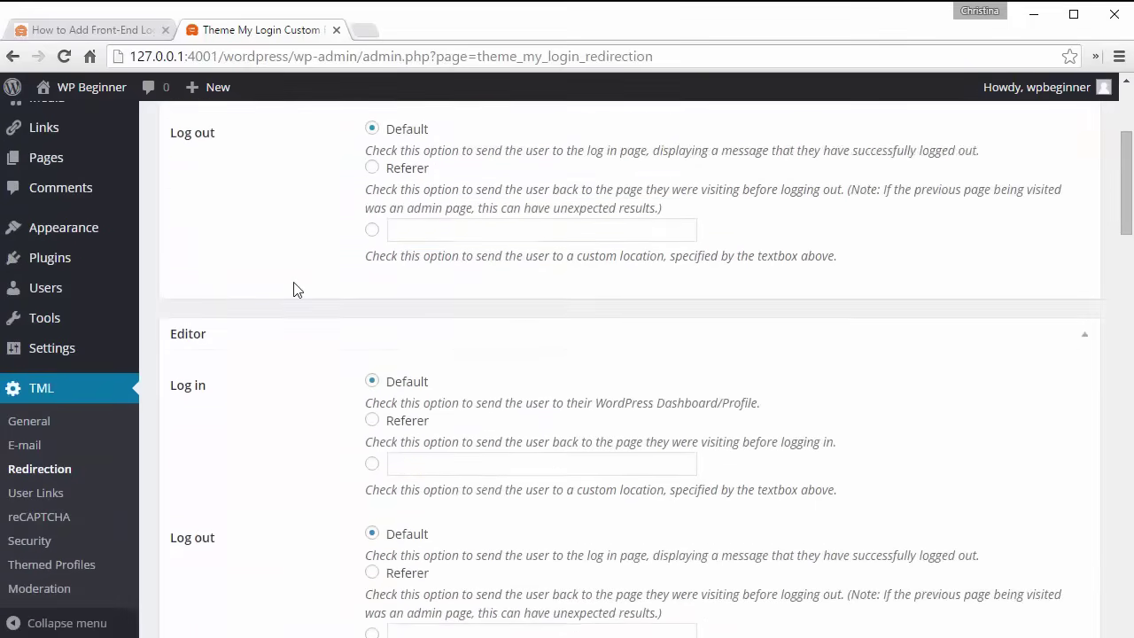
scroll(296, 287, "down", 2)
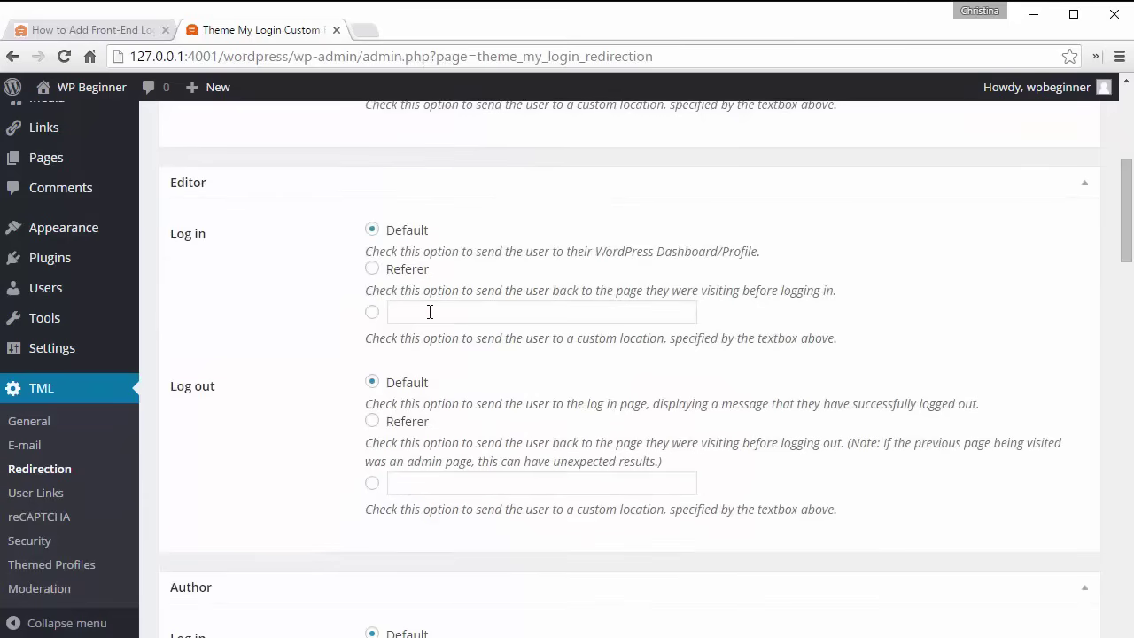
scroll(311, 316, "down", 3)
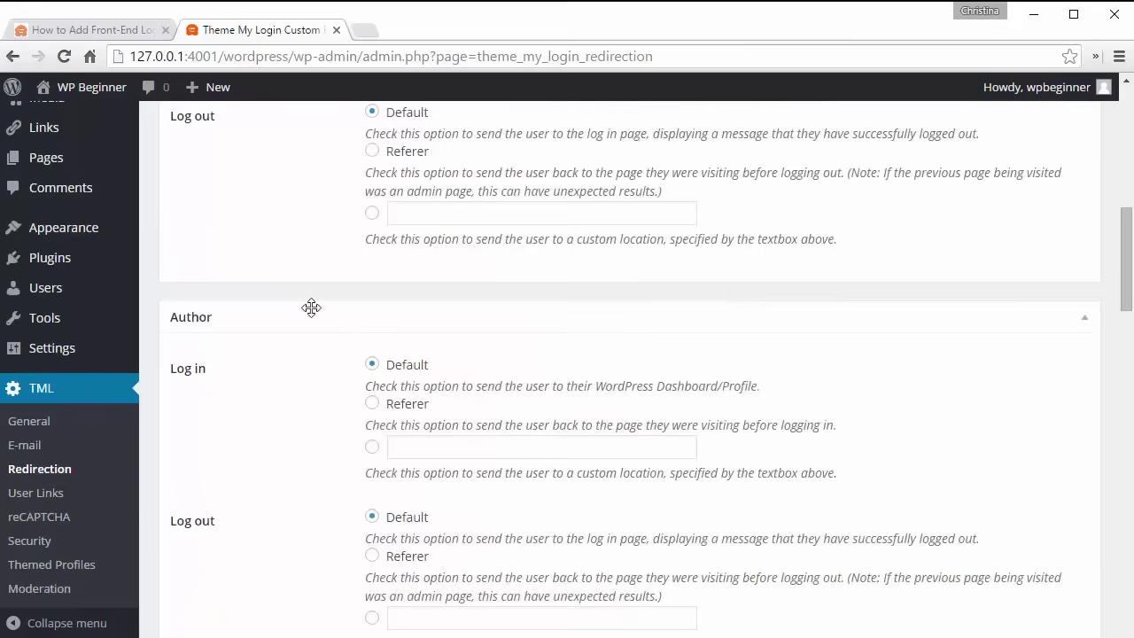
scroll(311, 307, "down", 2)
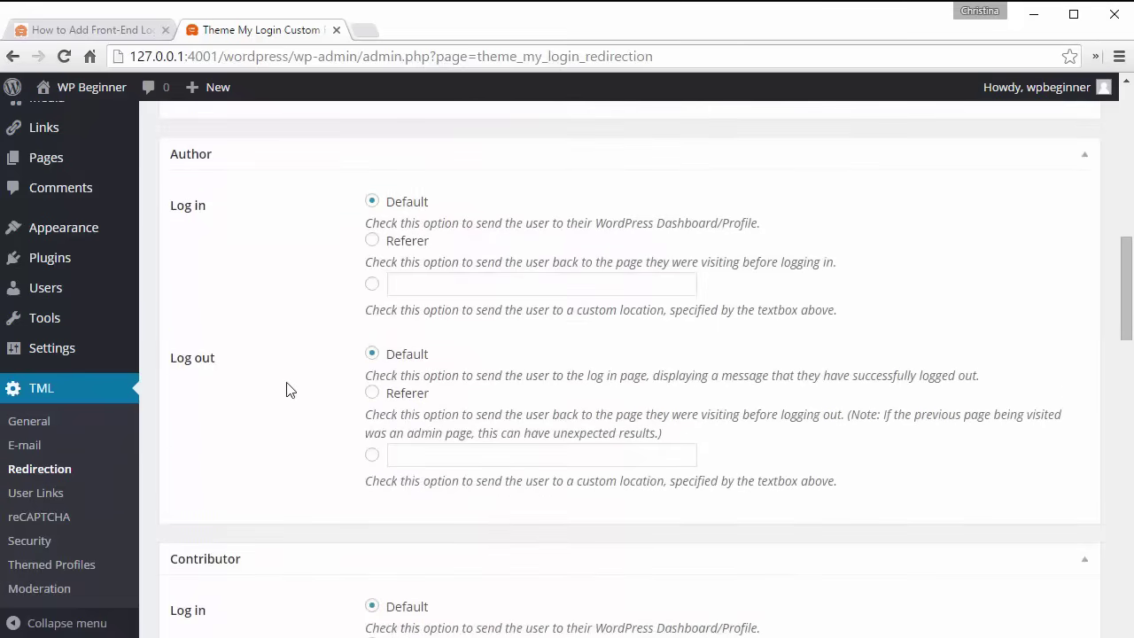
scroll(286, 389, "down", 5)
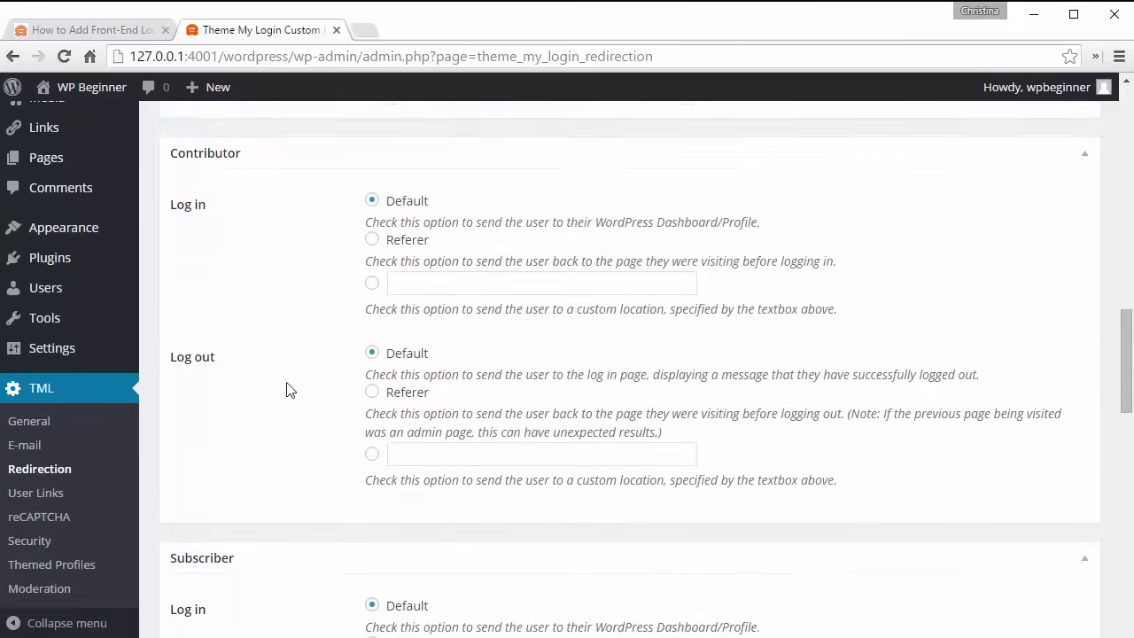
scroll(288, 326, "down", 2)
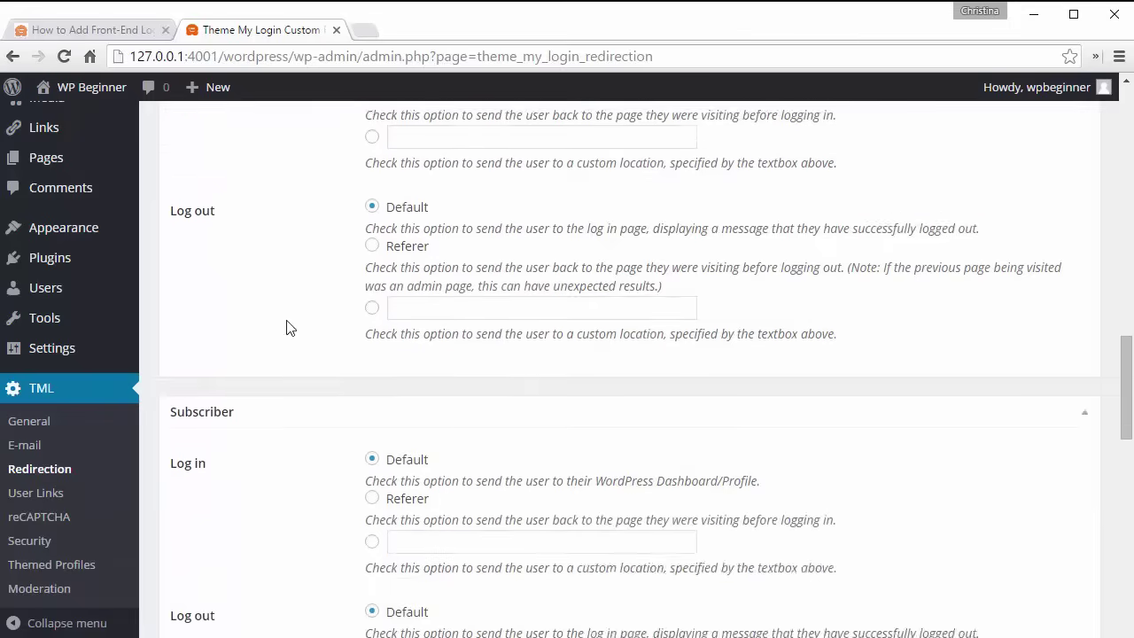
scroll(288, 326, "down", 2)
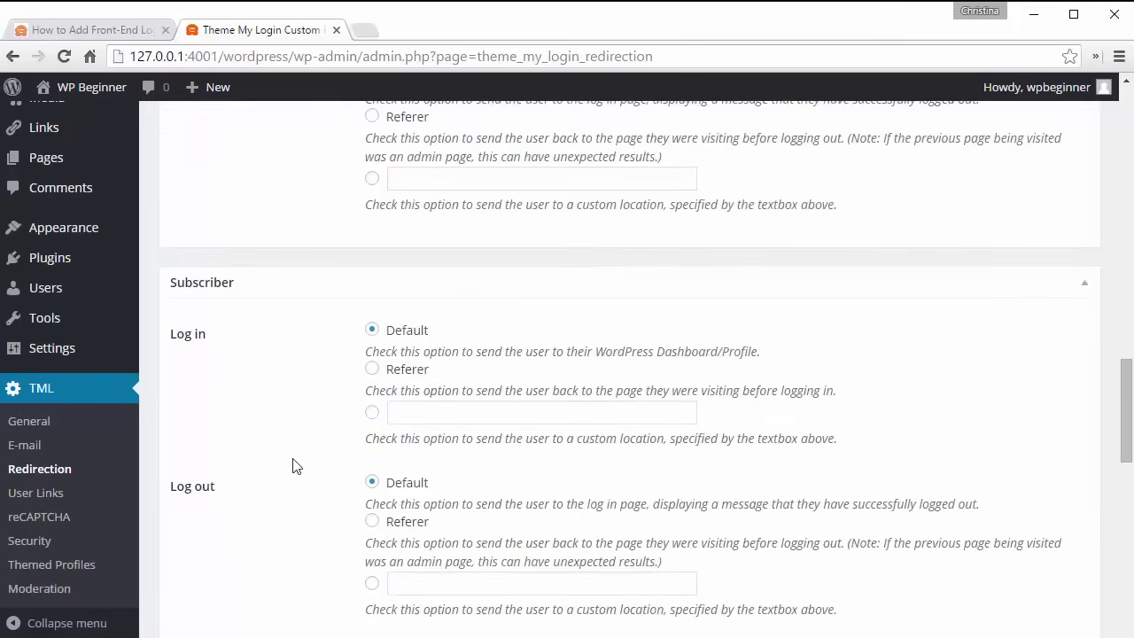
scroll(295, 467, "down", 3)
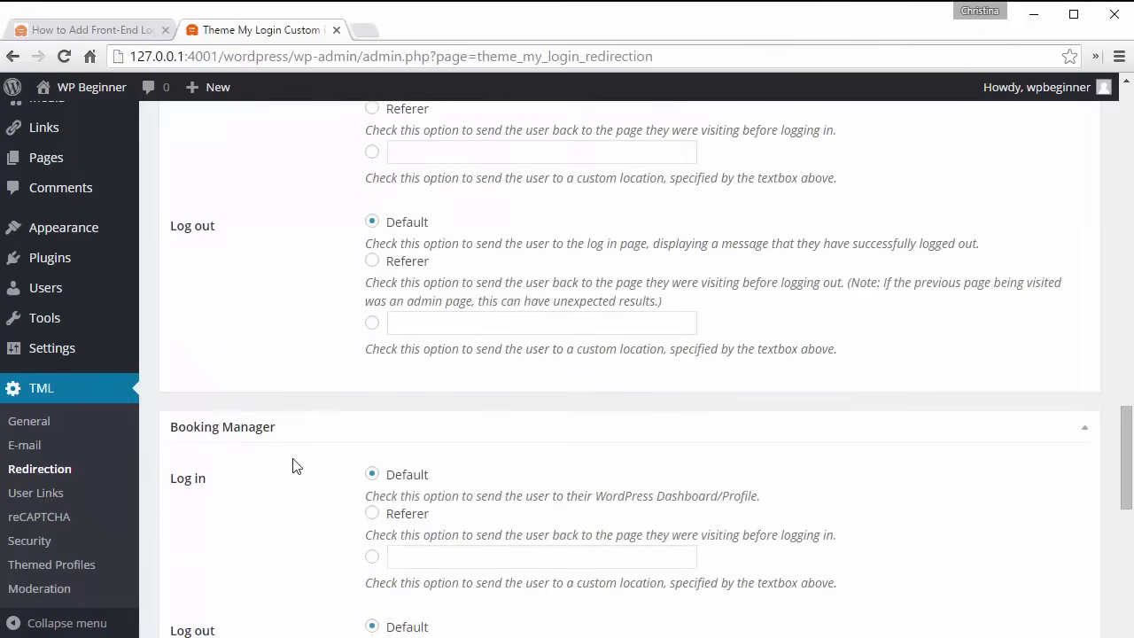
View the User Links settings, then the reCAPTCHA settings with empty keys and Light theme.
left_click(34, 496)
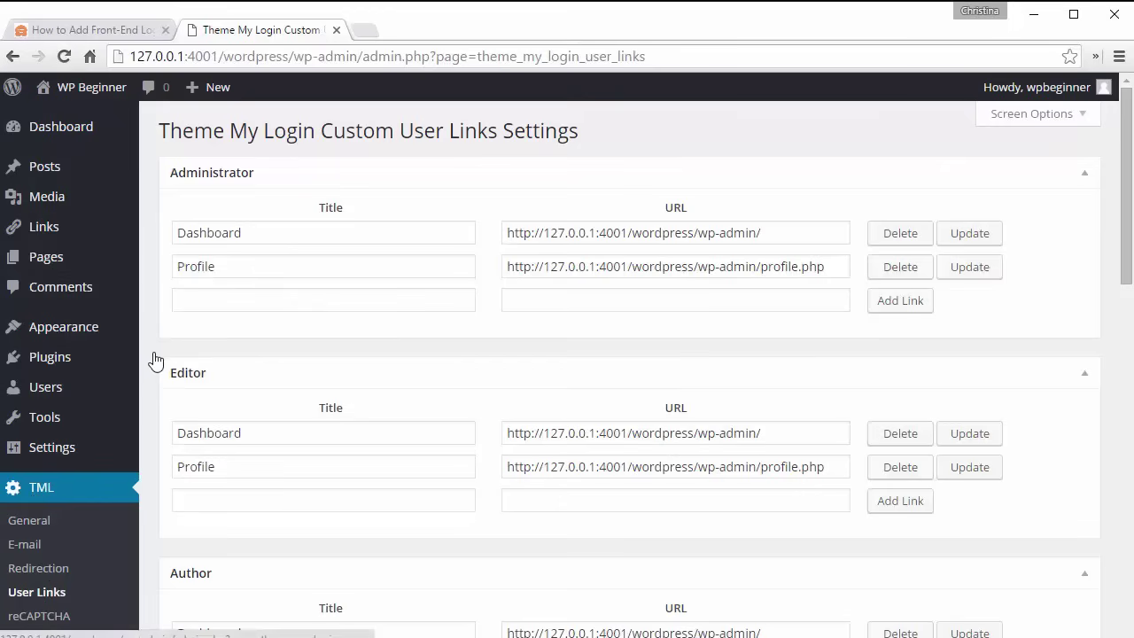
scroll(89, 443, "down", 1)
left_click(24, 523)
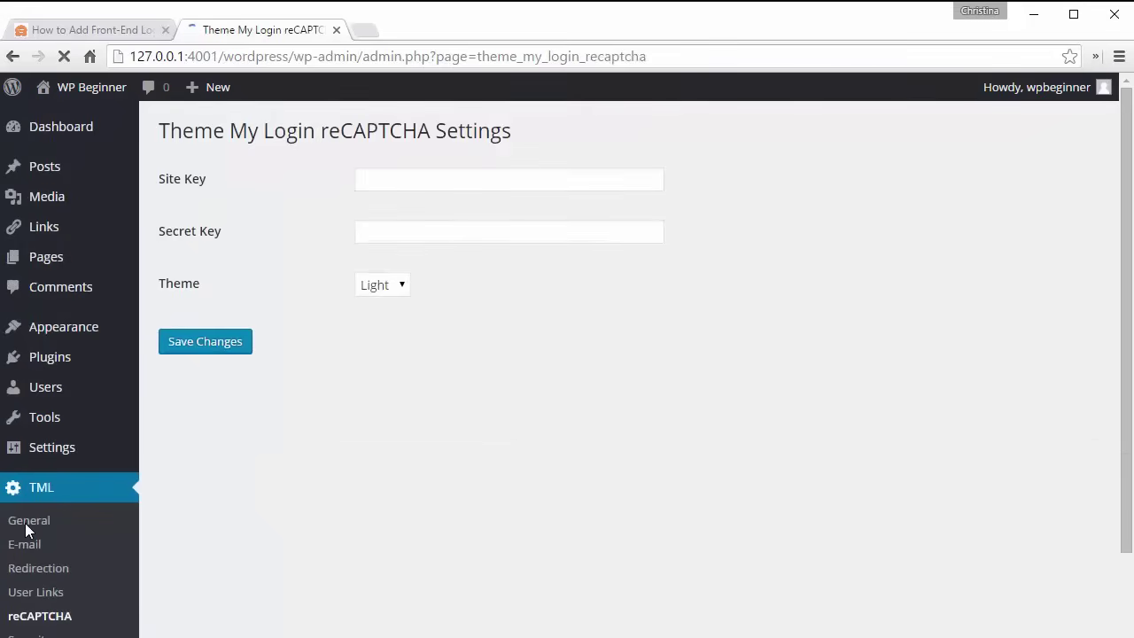
scroll(24, 523, "down", 1)
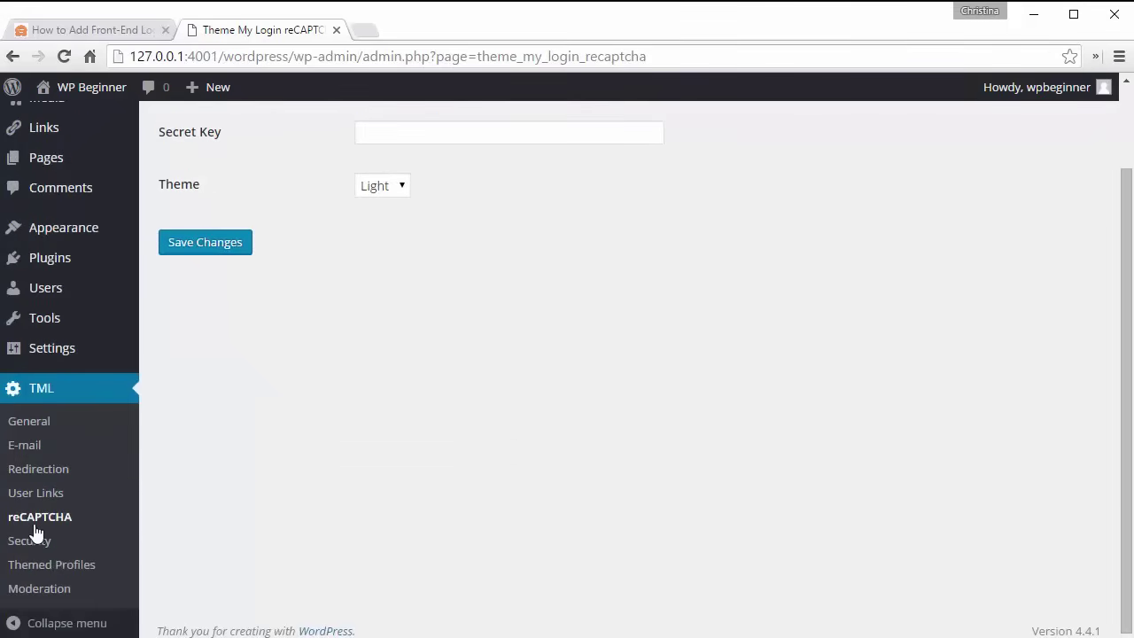
Browse the TML Security settings and remaining pages through to User Moderation, left at None.
left_click(31, 550)
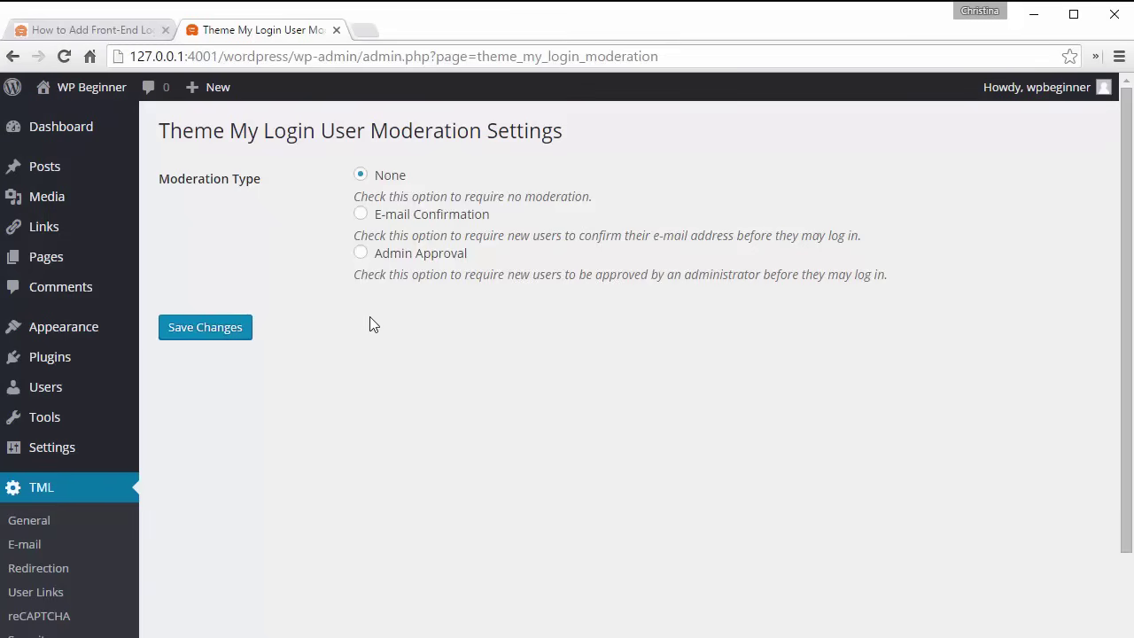
scroll(370, 318, "down", 2)
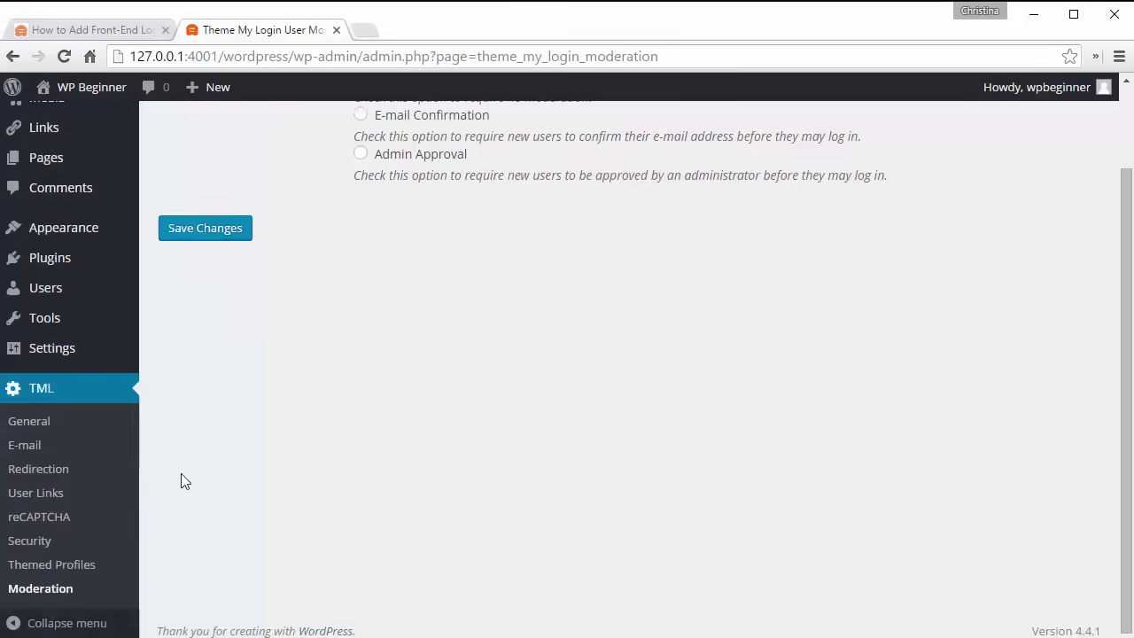
Set Subscriber log-in redirection to Referer and save the Custom Redirection settings.
left_click(38, 470)
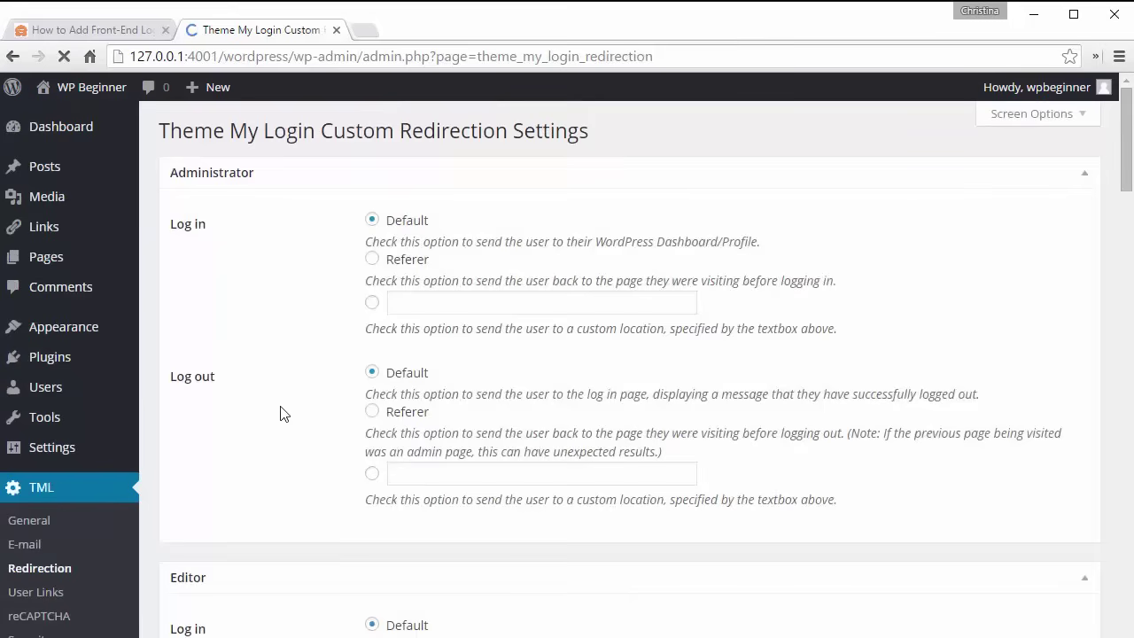
scroll(280, 413, "down", 12)
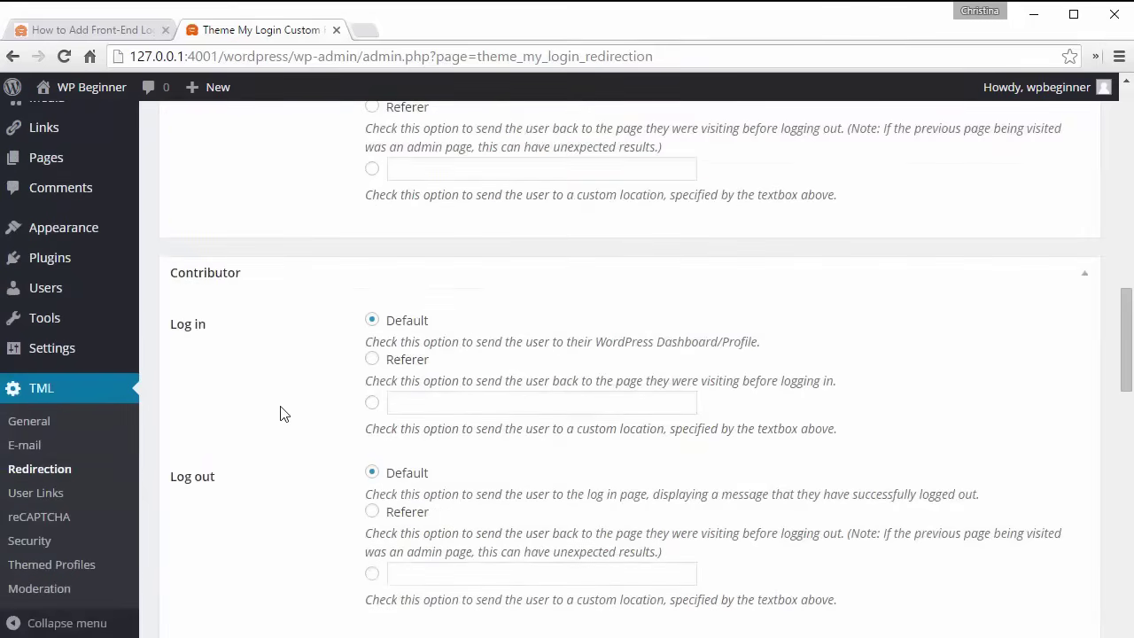
scroll(280, 413, "down", 5)
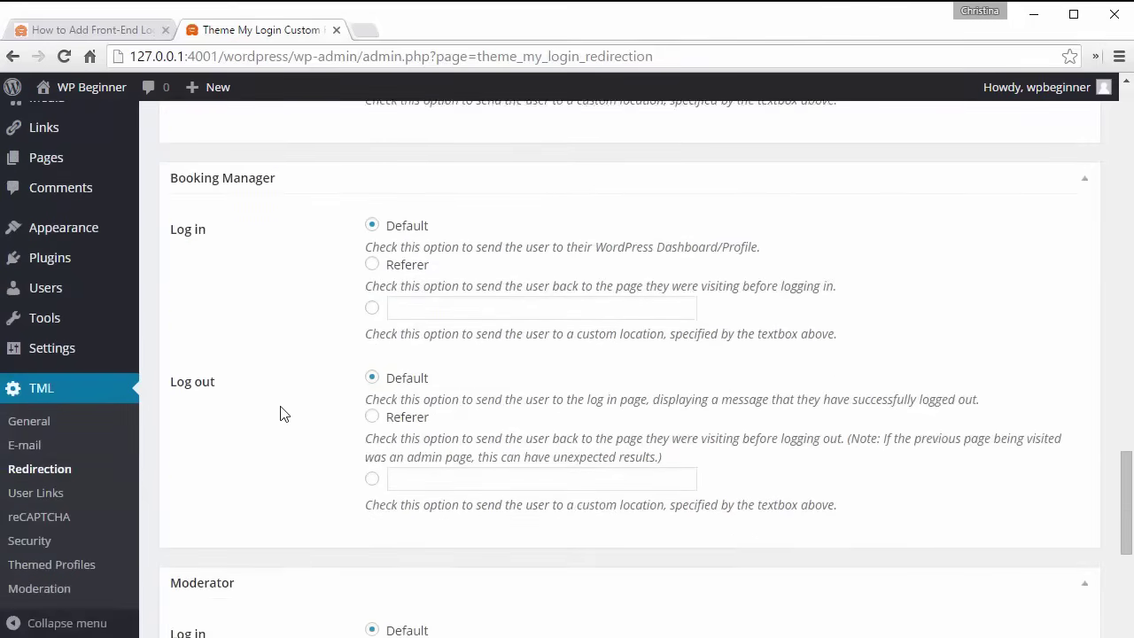
scroll(280, 413, "down", 5)
scroll(280, 413, "up", 5)
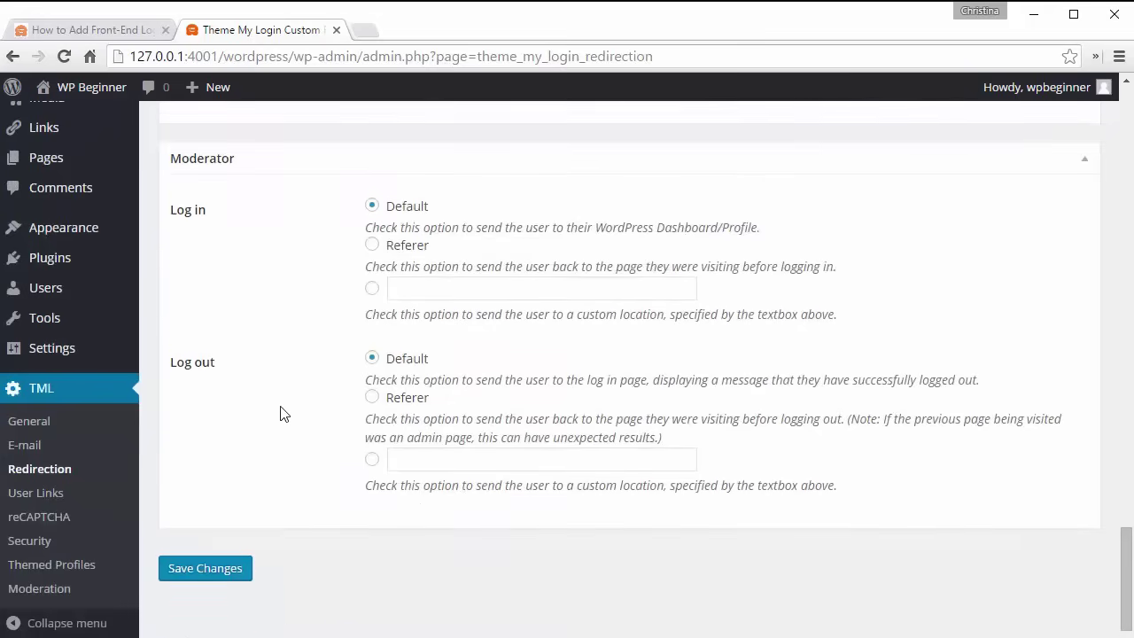
scroll(280, 414, "up", 5)
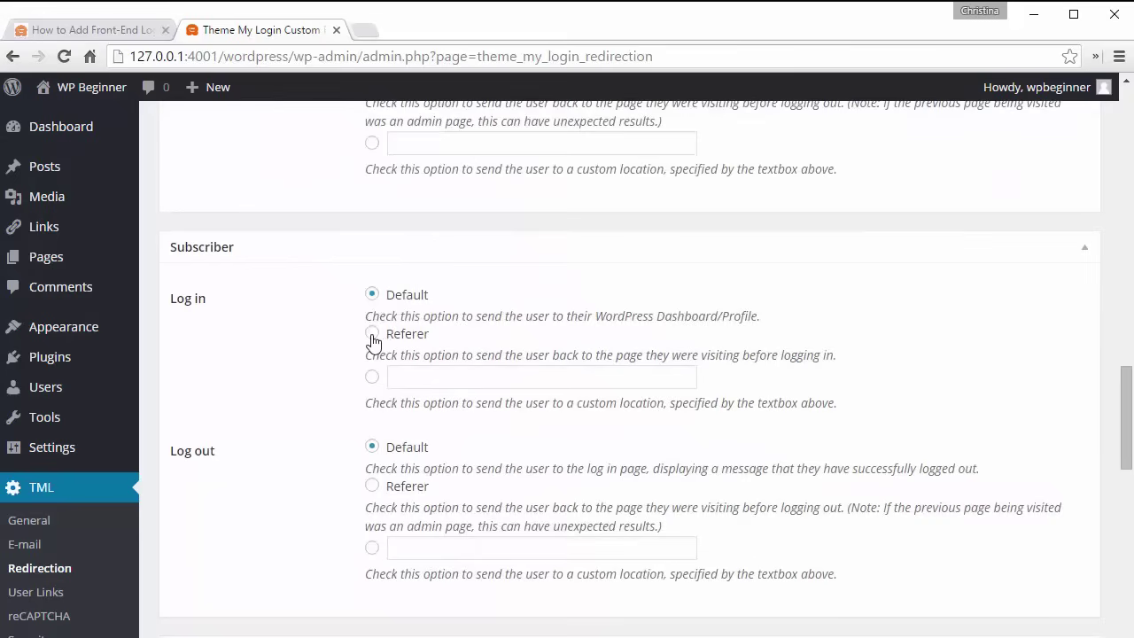
left_click(372, 337)
scroll(310, 393, "down", 3)
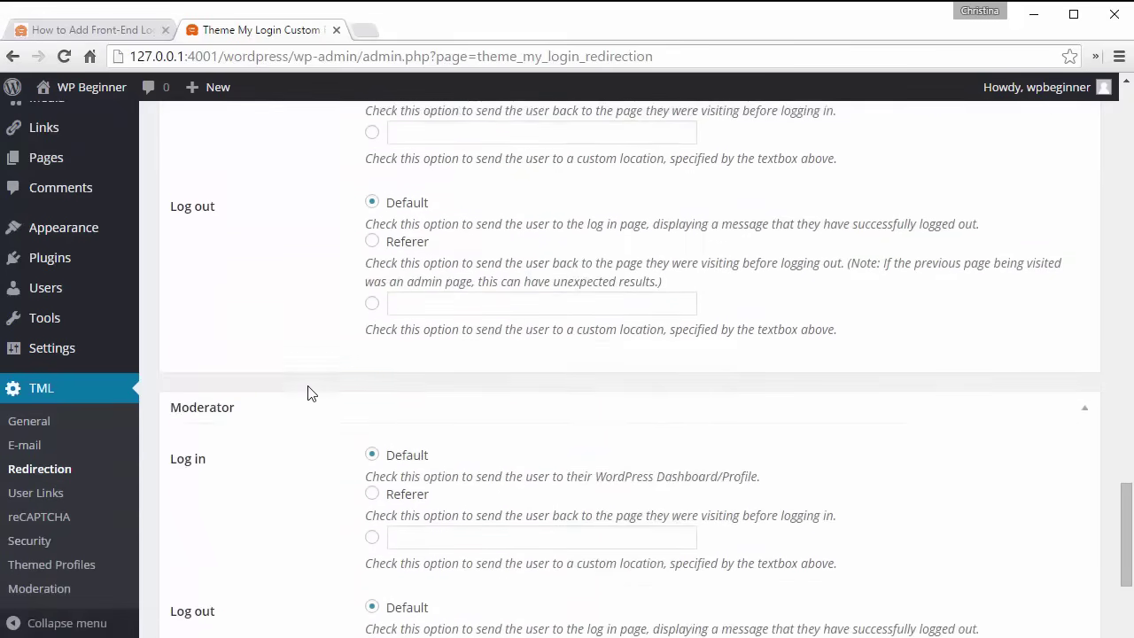
scroll(310, 393, "down", 3)
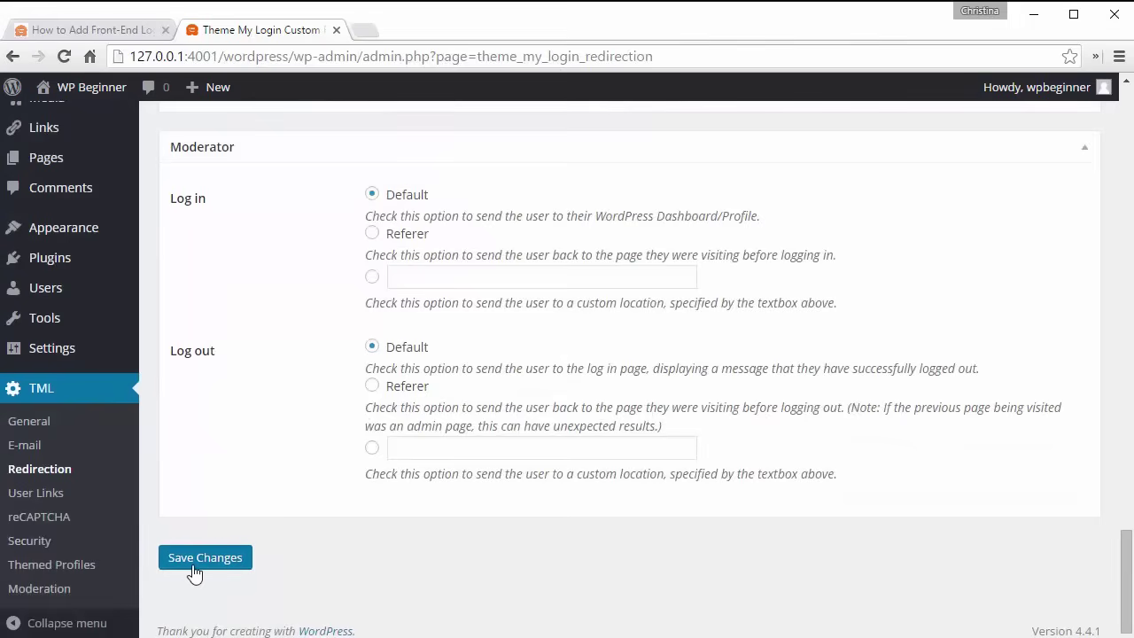
left_click(195, 567)
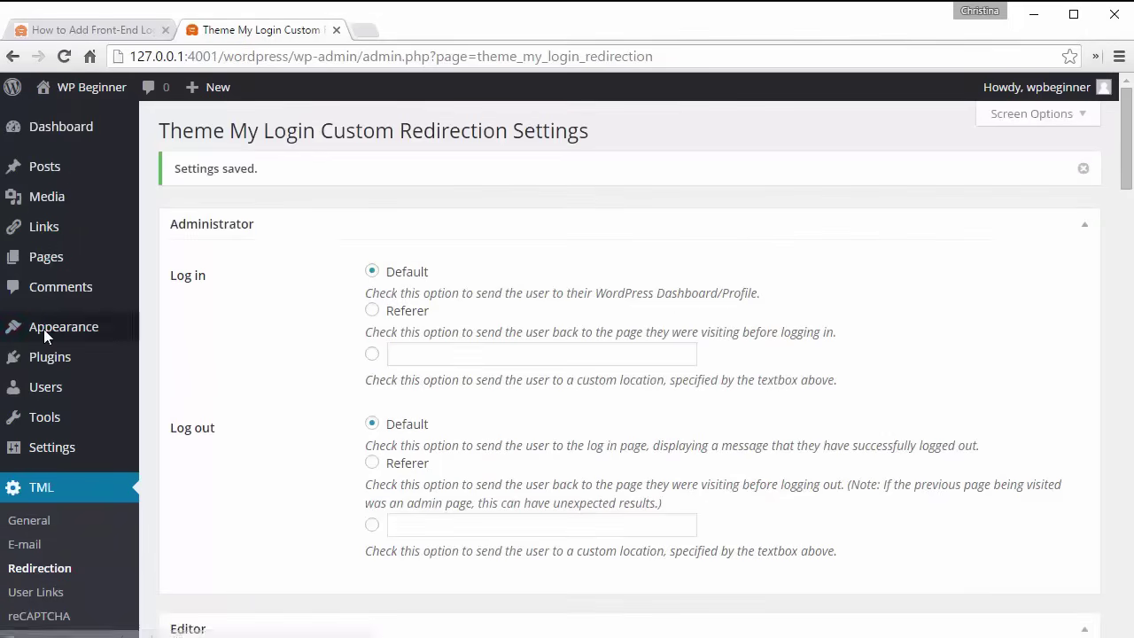
Drag the Theme My Login widget from Appearance > Widgets into the Sidebar area.
mouse_move(43, 329)
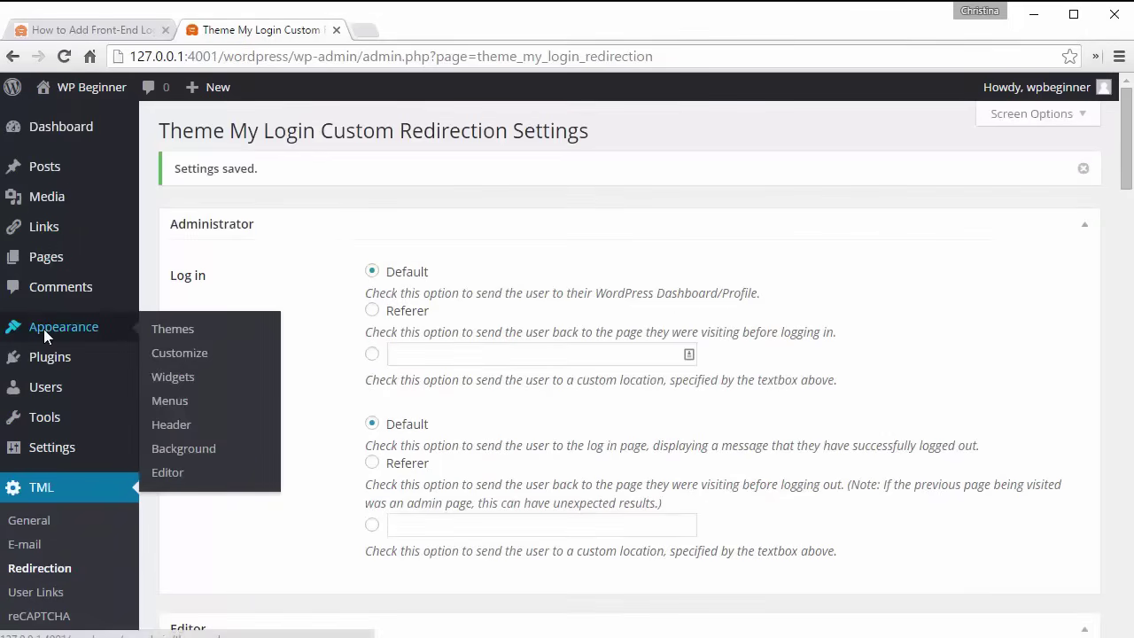
left_click(174, 378)
scroll(551, 334, "up", 1)
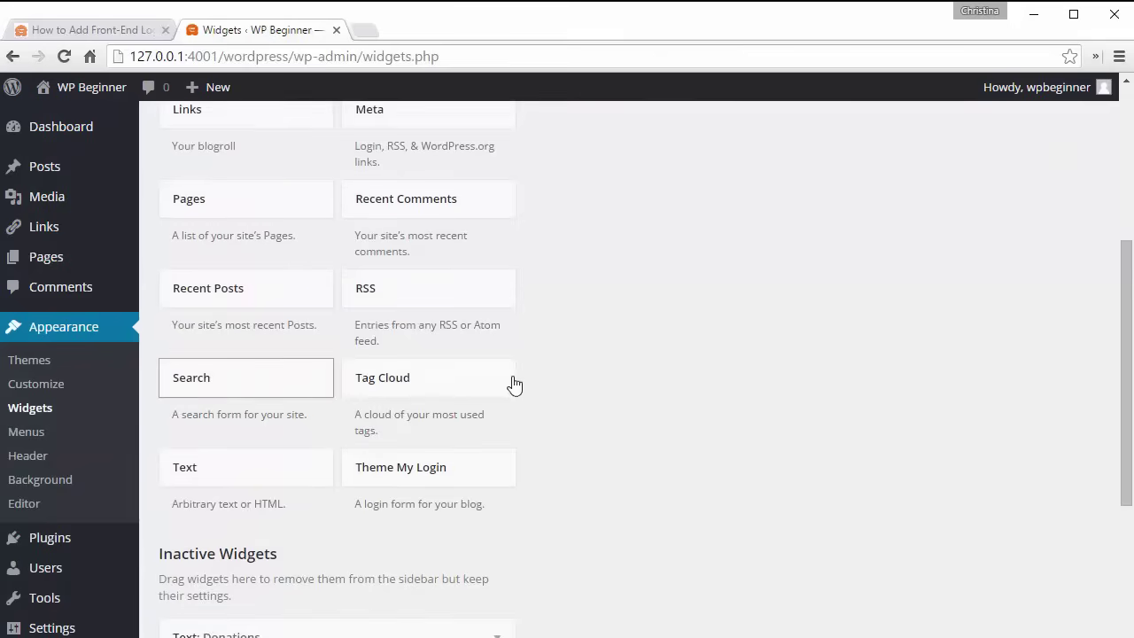
left_click_drag(372, 481, 612, 164)
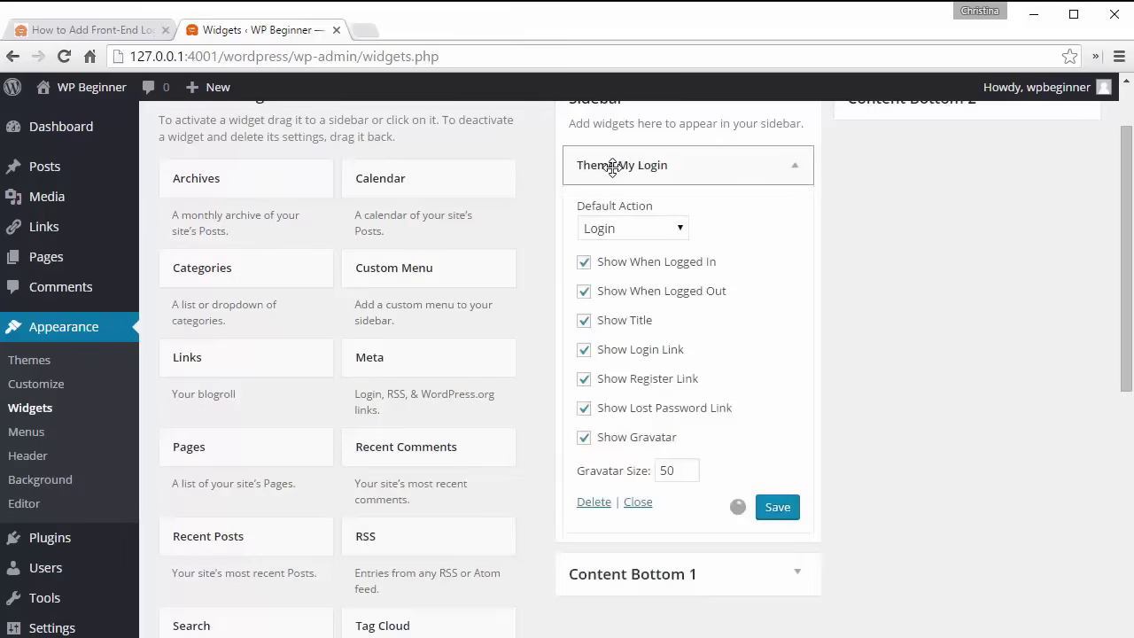
Keep the sidebar Theme My Login widget's Default Action on Login and save the widget.
left_click(644, 232)
left_click(644, 232)
left_click(643, 232)
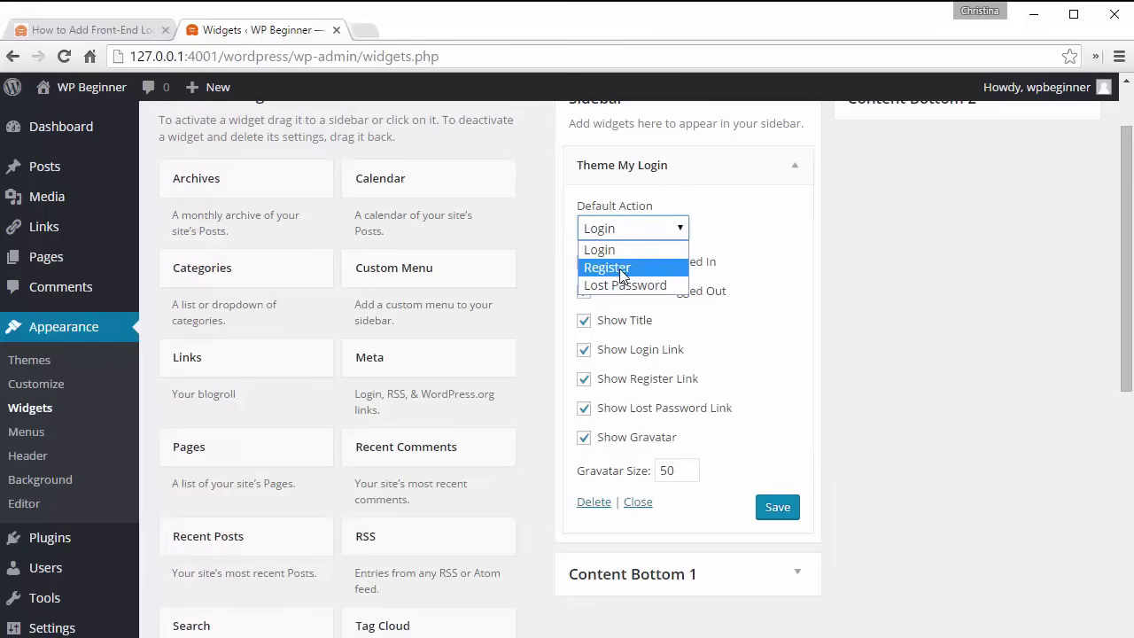
left_click(609, 250)
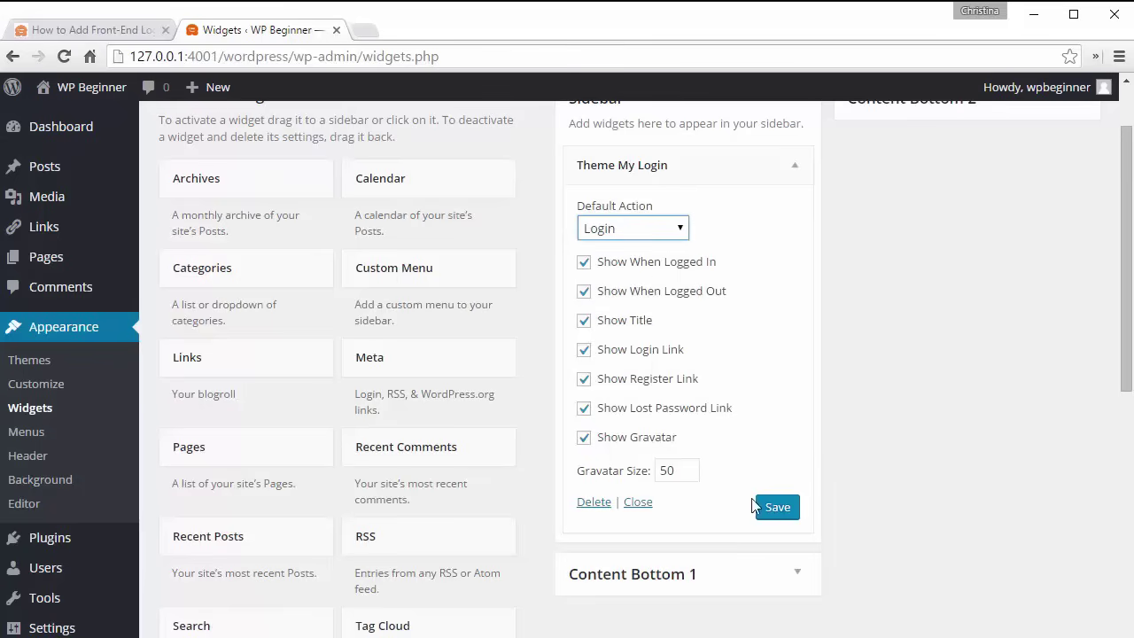
left_click(776, 508)
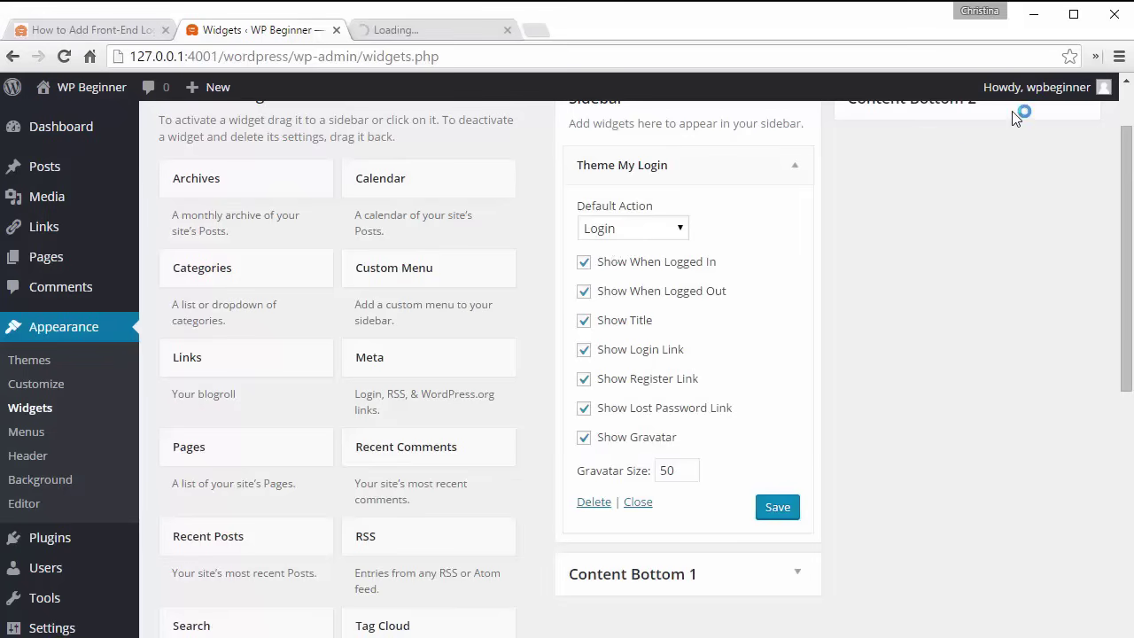
Log out from the Howdy menu and open the WP Beginner front page.
mouse_move(1030, 90)
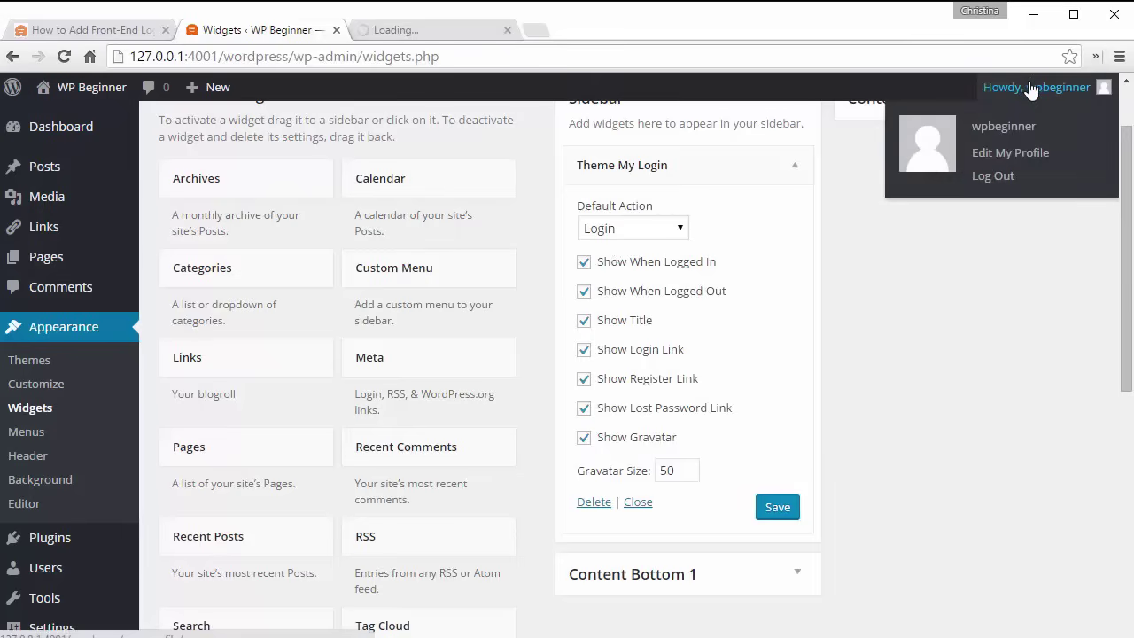
left_click(989, 176)
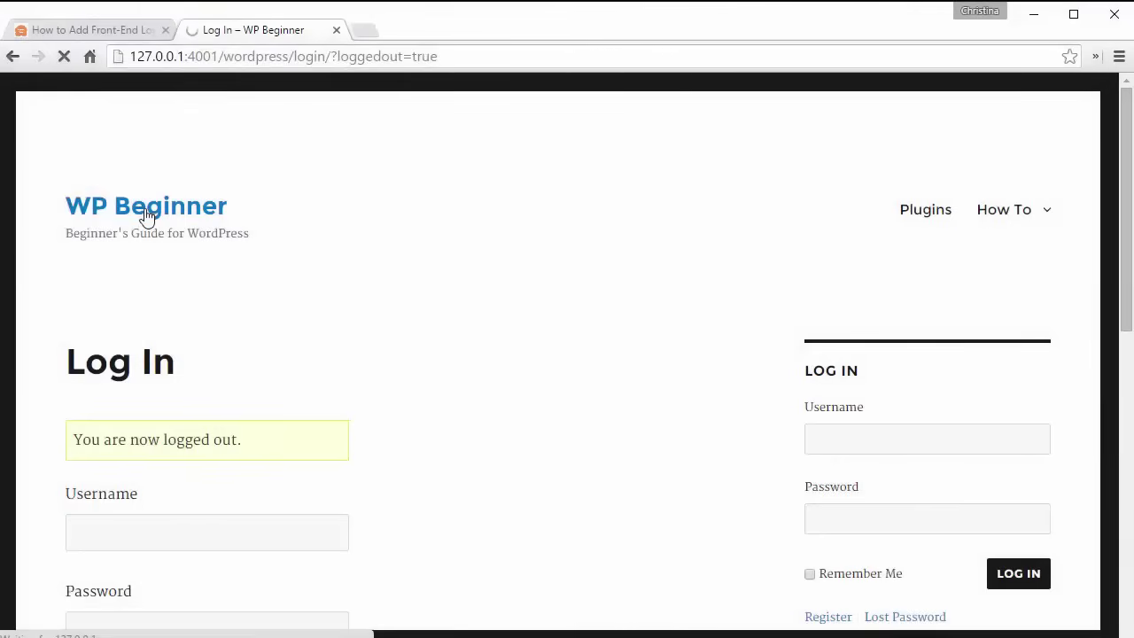
left_click(147, 215)
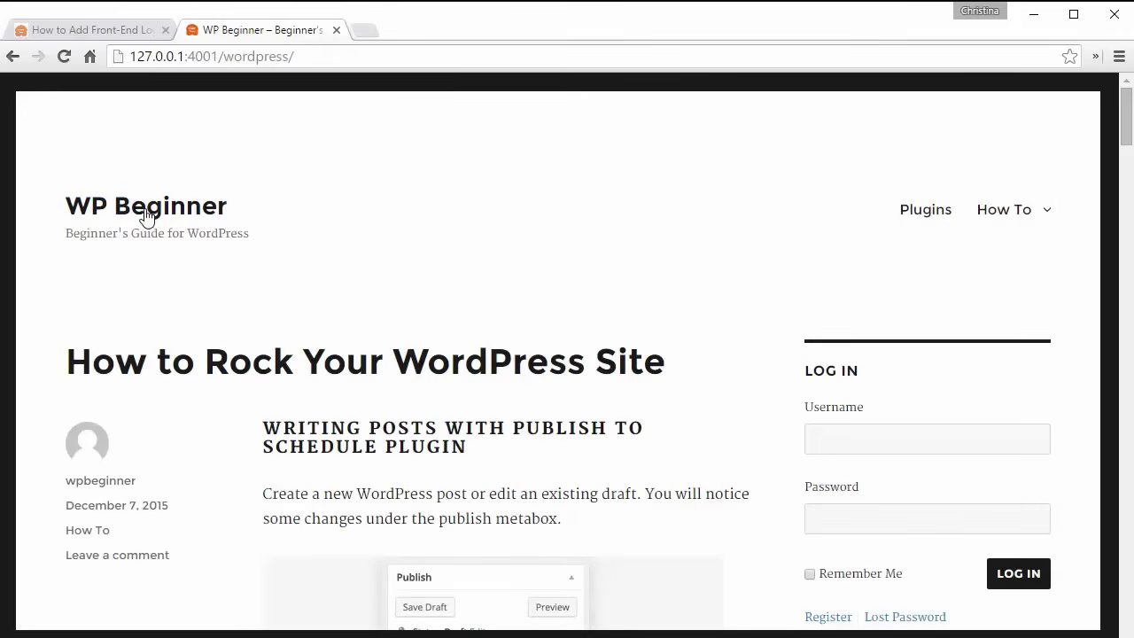
Log in through the sidebar LOG IN widget with the subscriber's username and password.
left_click(853, 452)
type("w")
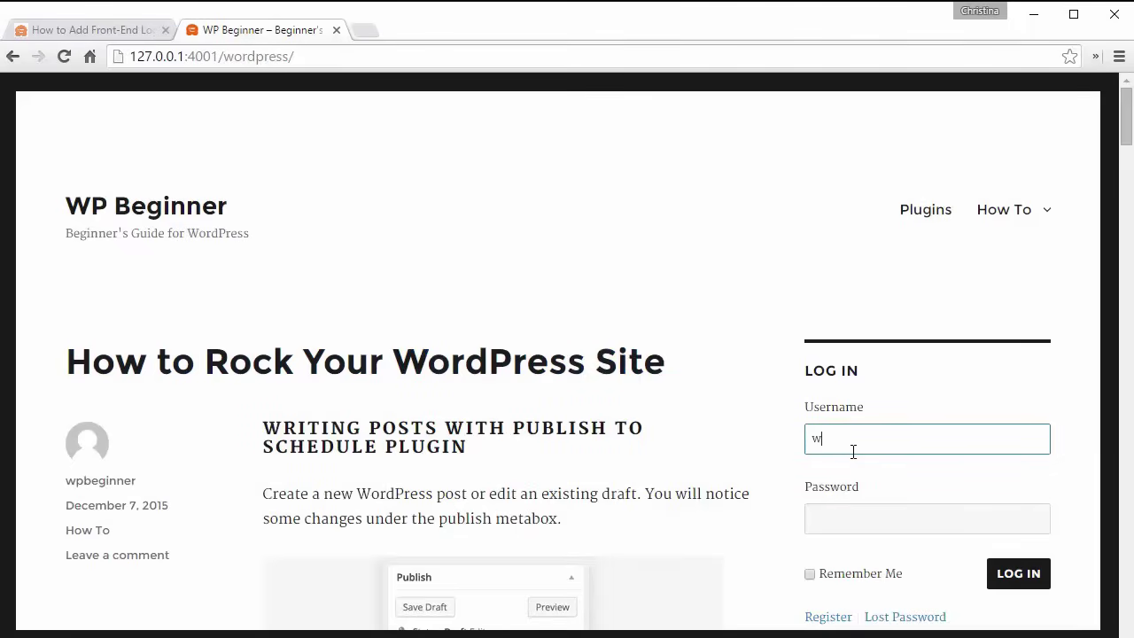
type("pbeginner1")
key("Tab")
type("••••••••")
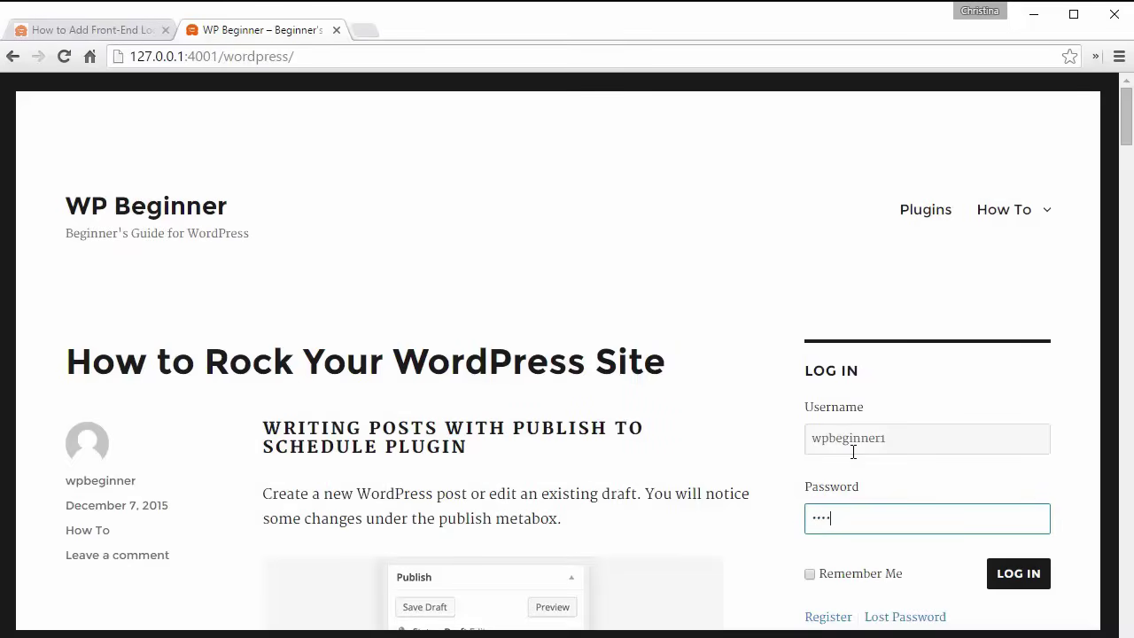
left_click(1015, 574)
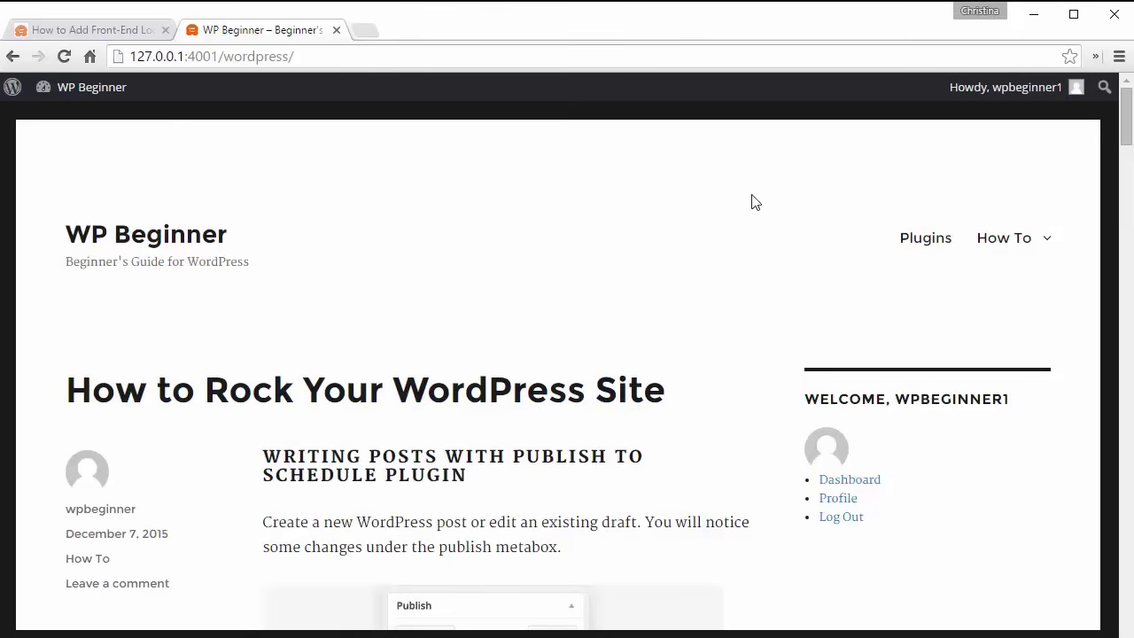
scroll(751, 202, "down", 4)
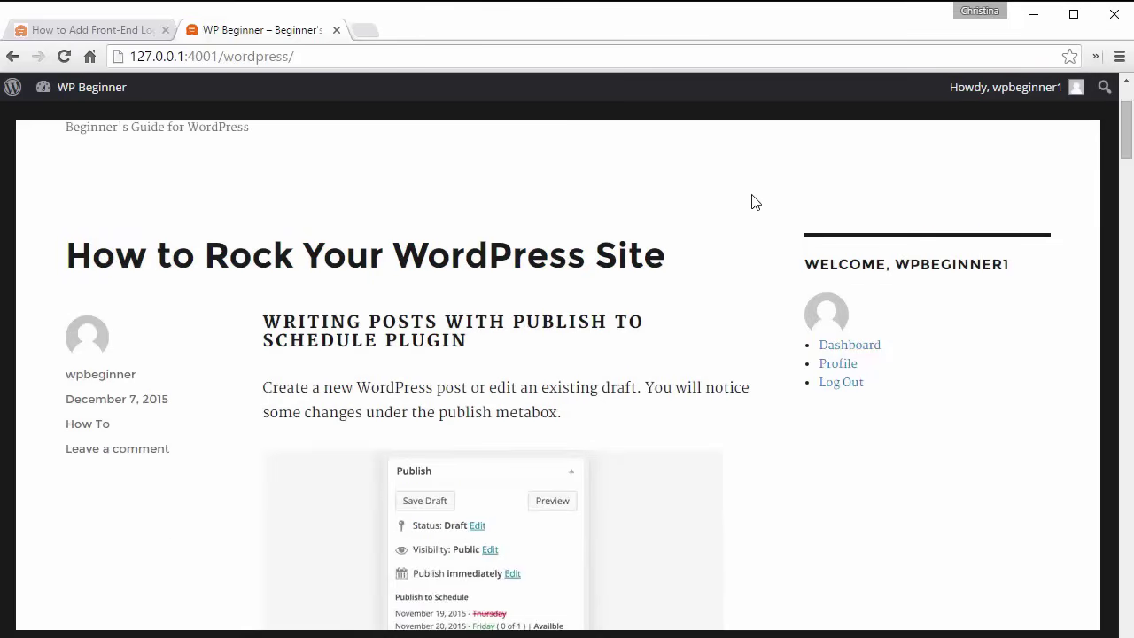
scroll(751, 202, "up", 4)
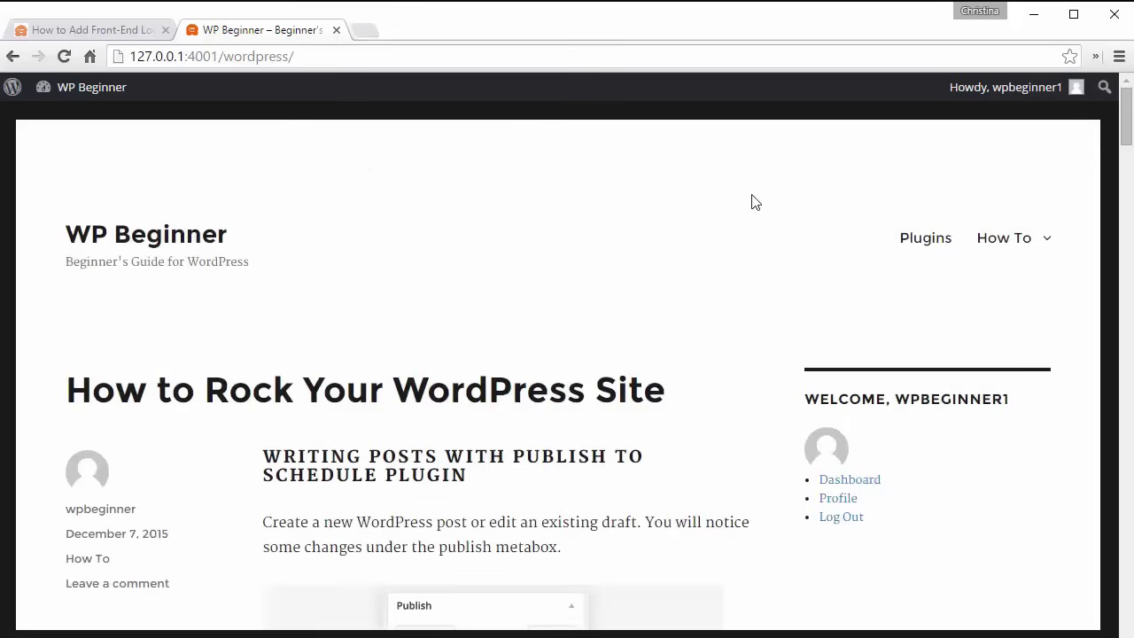